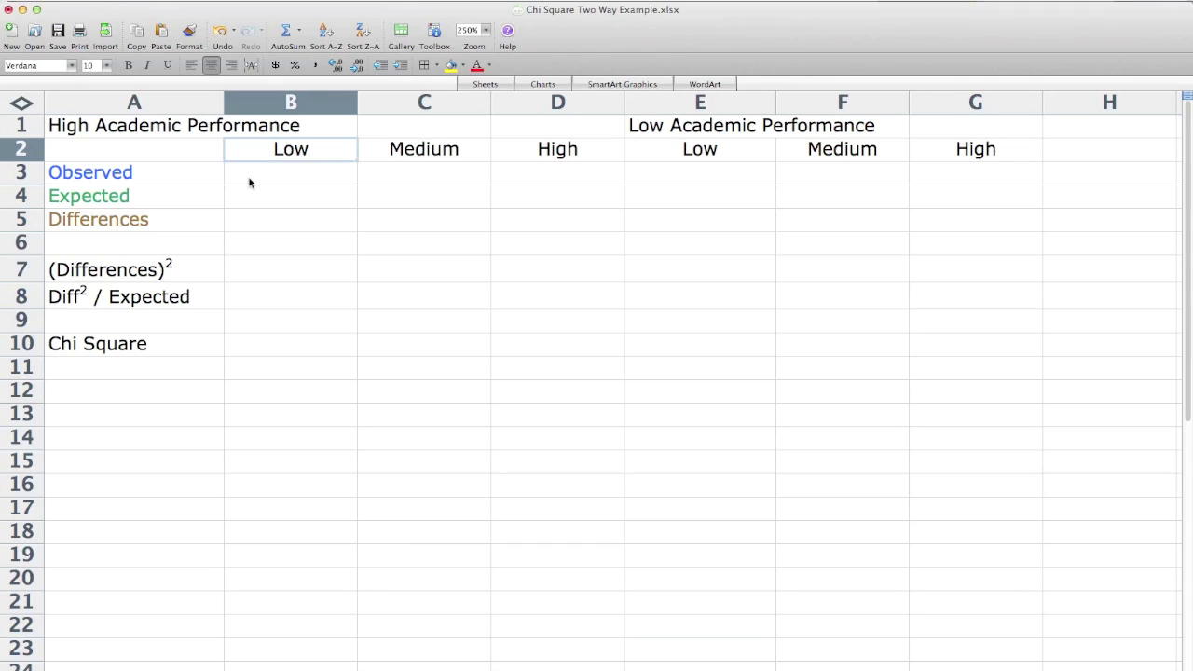
Examine the High and Low Academic Performance blocks, the Chi Square label, and the Observed and Expected rows.
click(277, 186)
drag(279, 149, 566, 298)
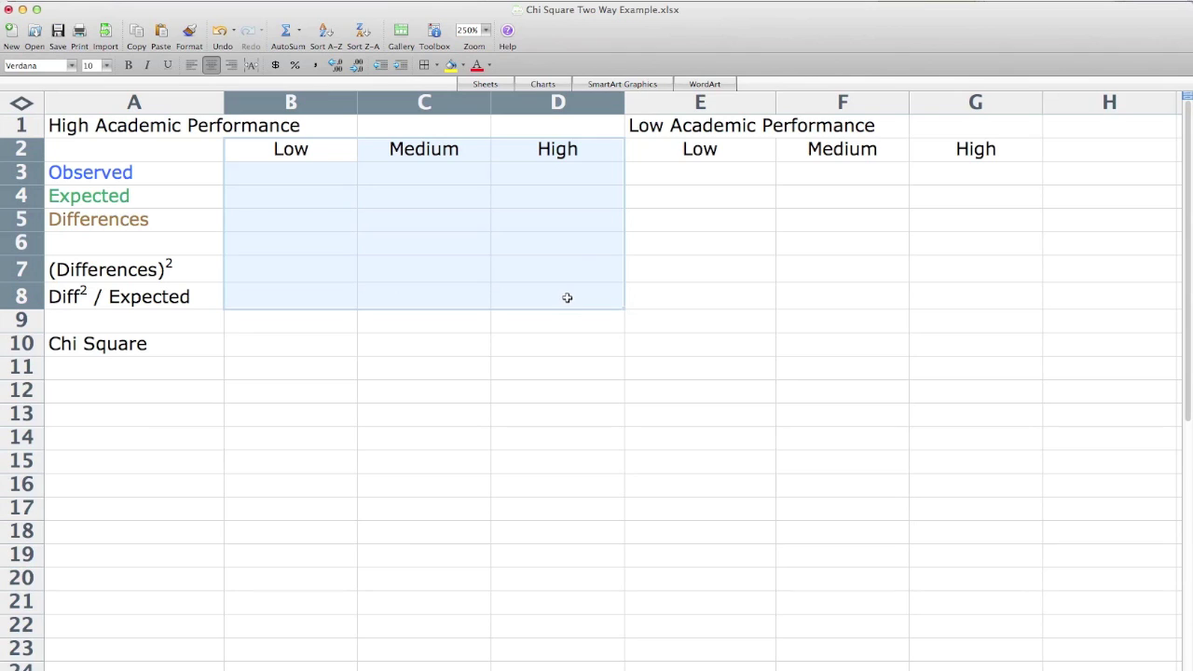
click(682, 149)
drag(682, 149, 956, 291)
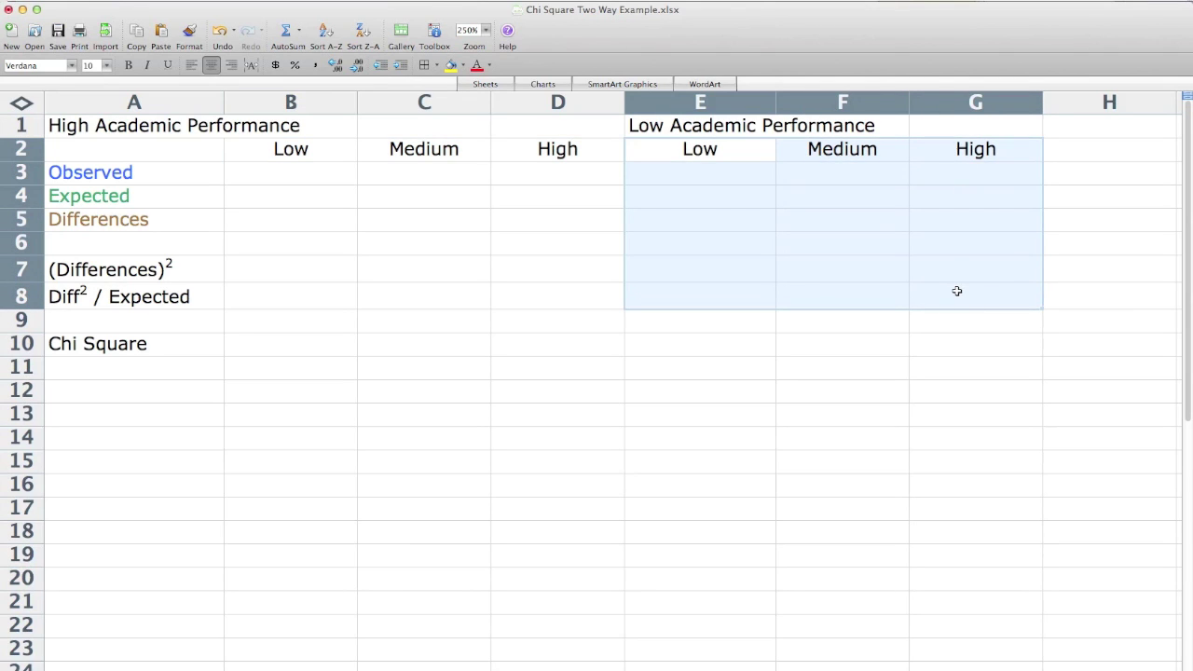
click(141, 344)
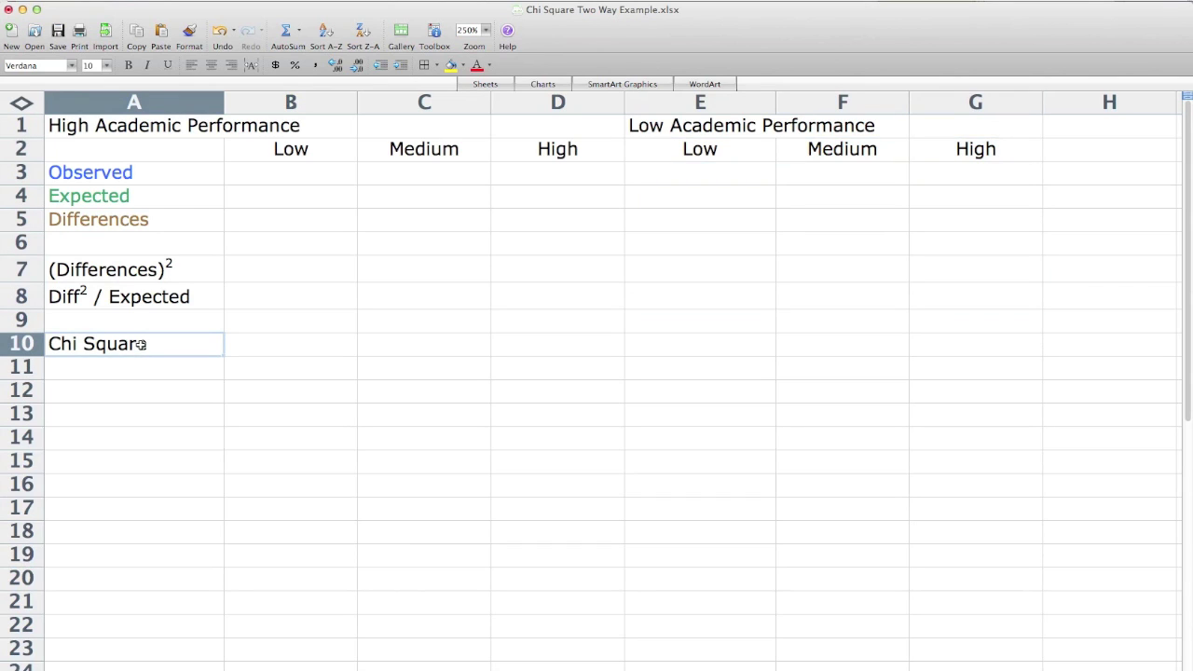
click(270, 170)
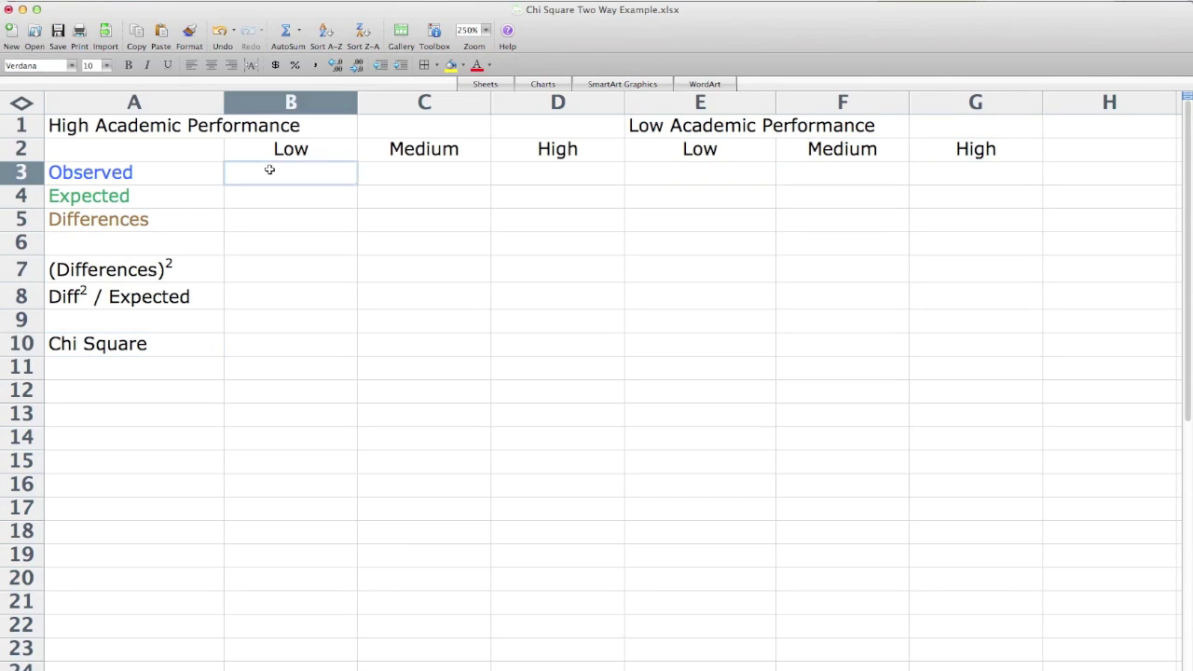
drag(134, 174, 963, 185)
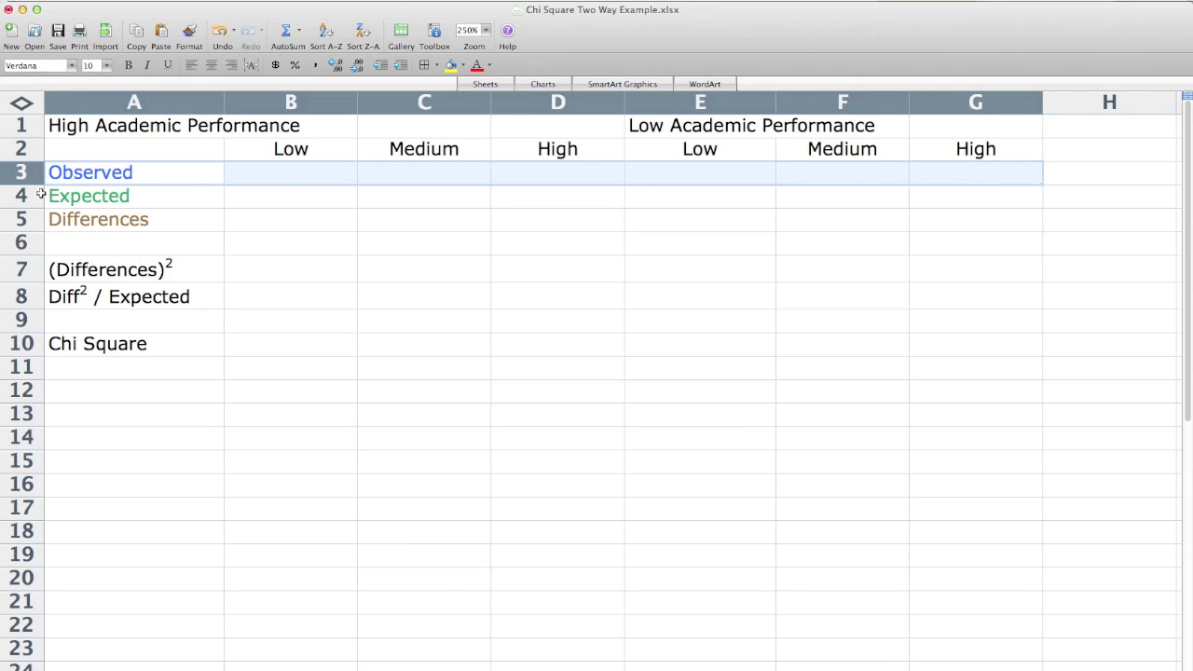
drag(148, 198, 966, 201)
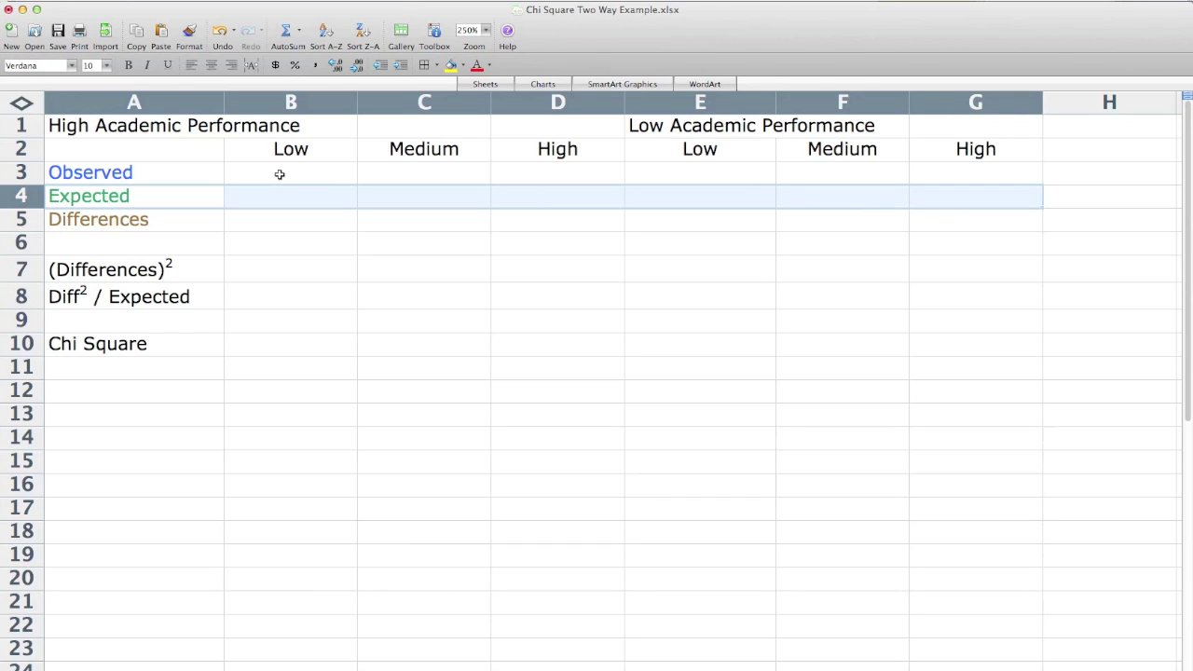
Enter the observed frequencies 21, 31 and 8 for High Academic Performance in cells B3 to D3.
click(280, 173)
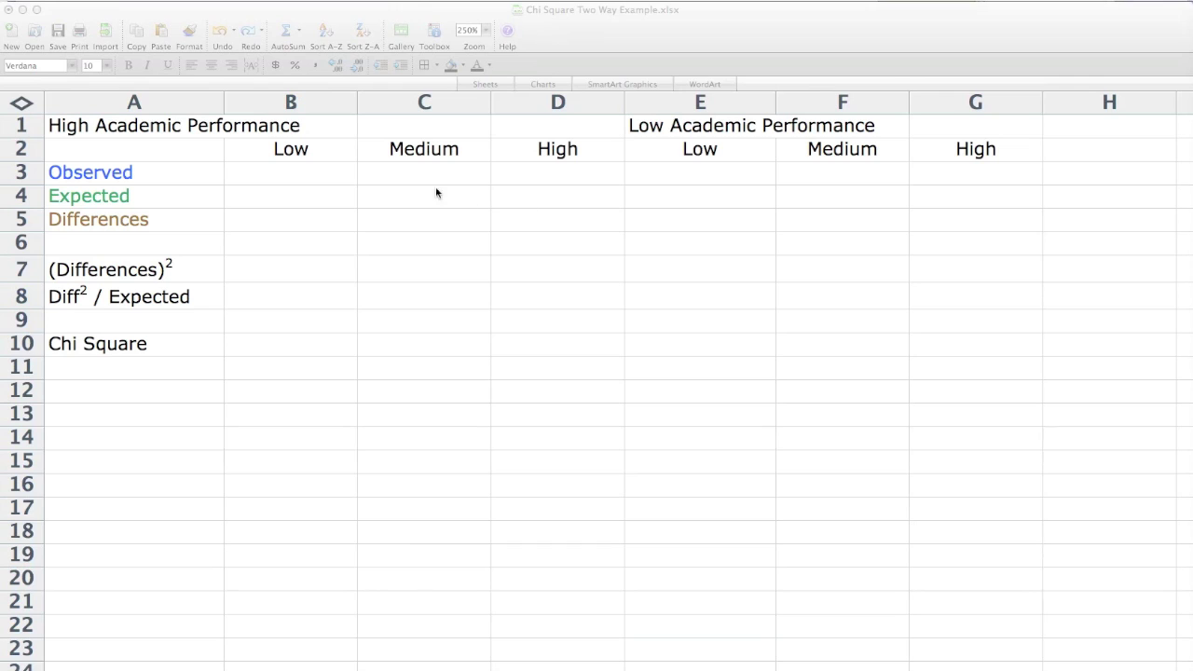
text(21)
key(Tab)
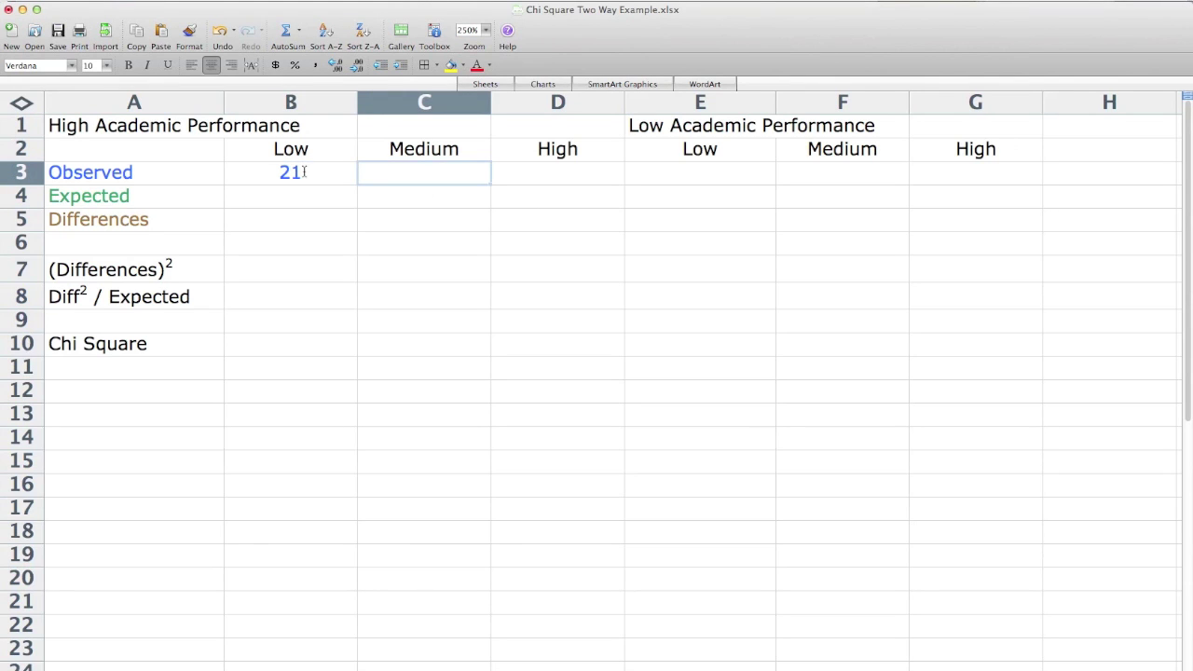
text(31)
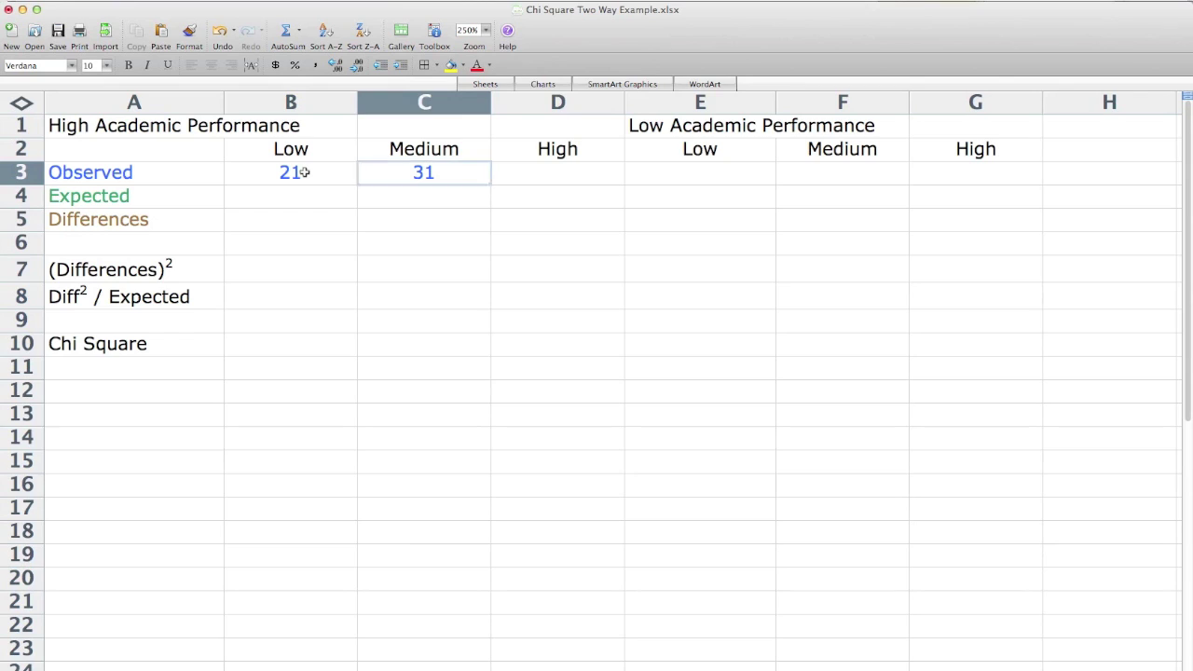
key(Tab)
text(8)
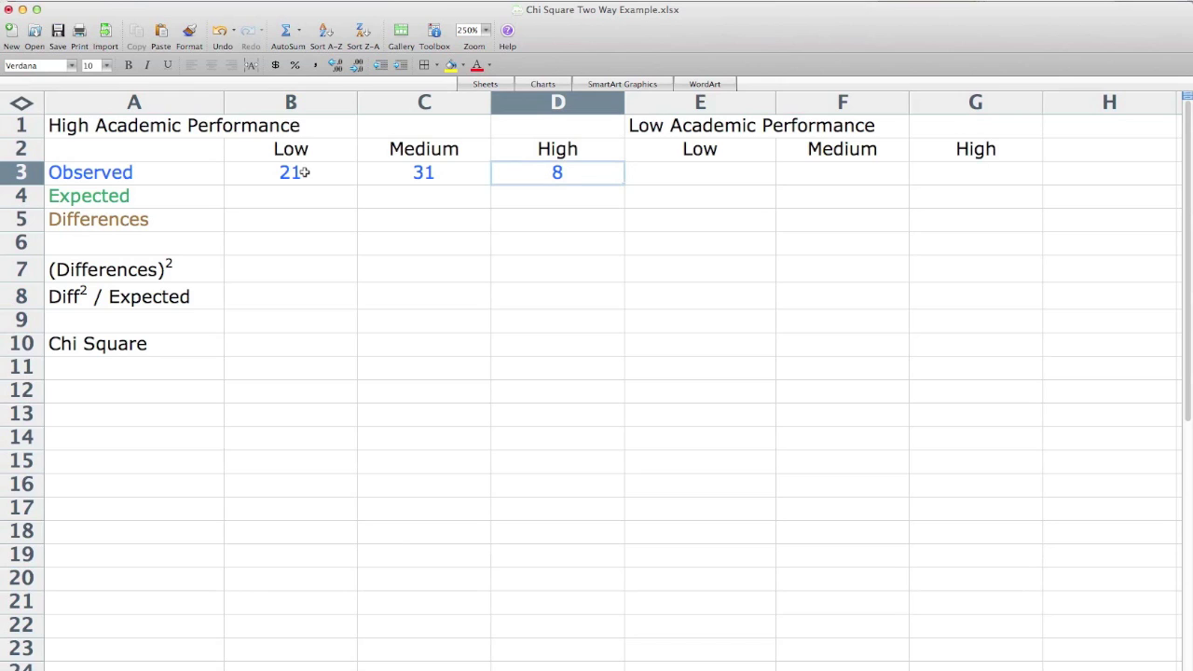
key(Tab)
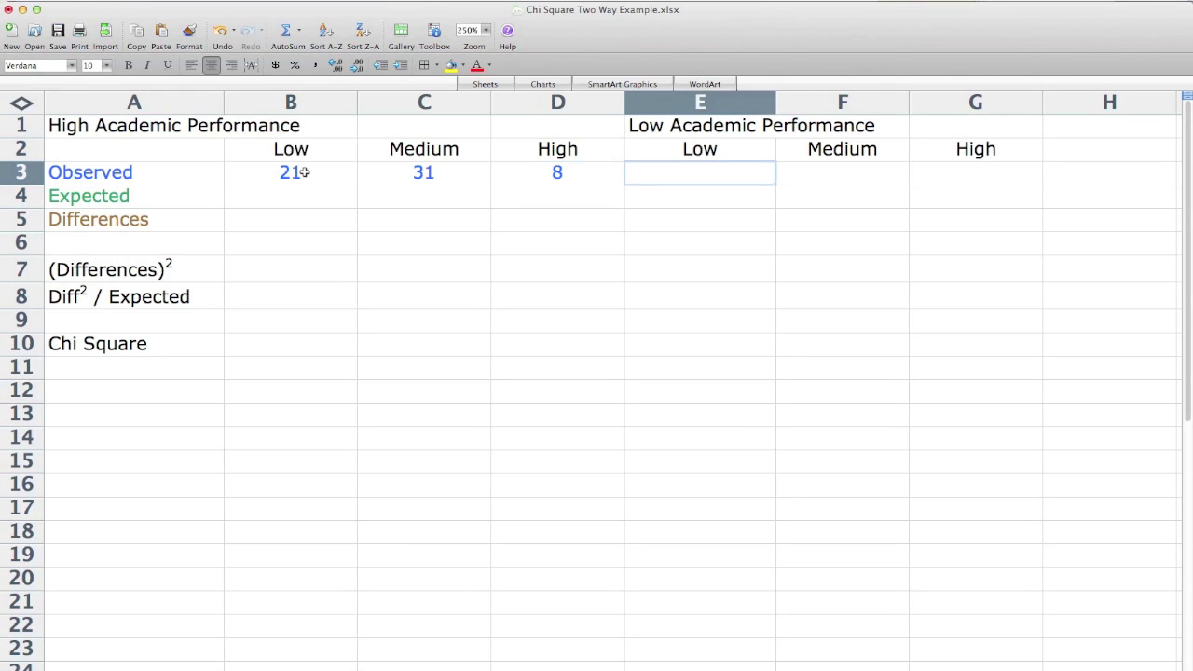
Enter the observed frequencies 12, 43 and 35 for Low Academic Performance in cells E3 to G3.
text(12)
key(Tab)
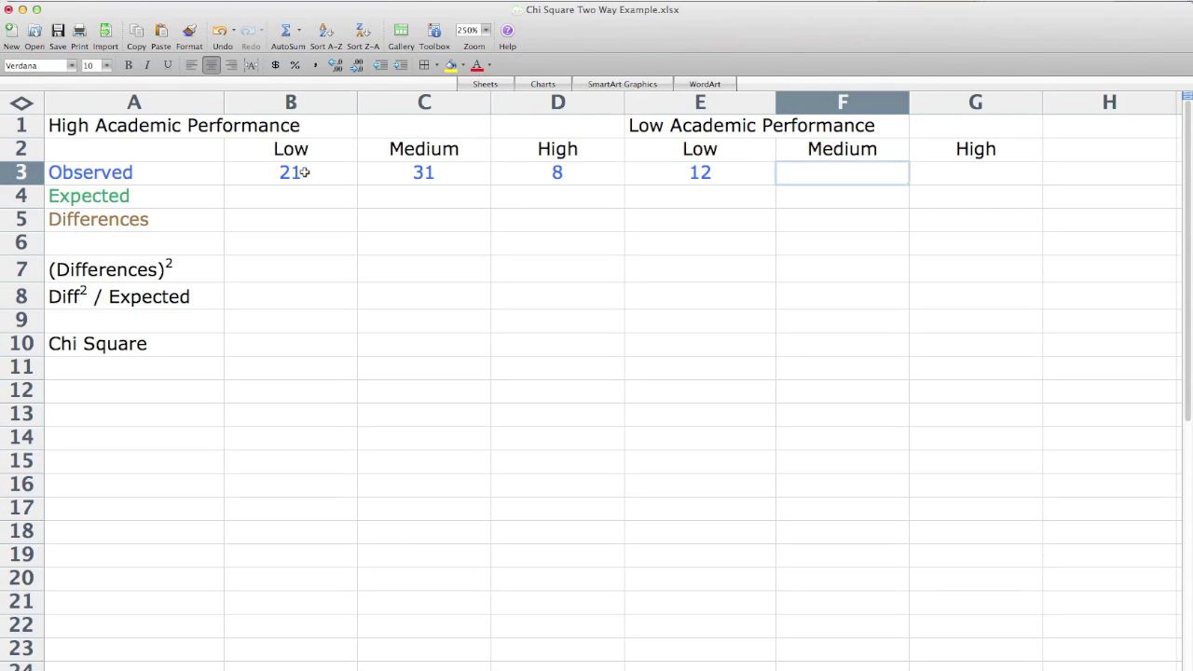
text(43)
key(Tab)
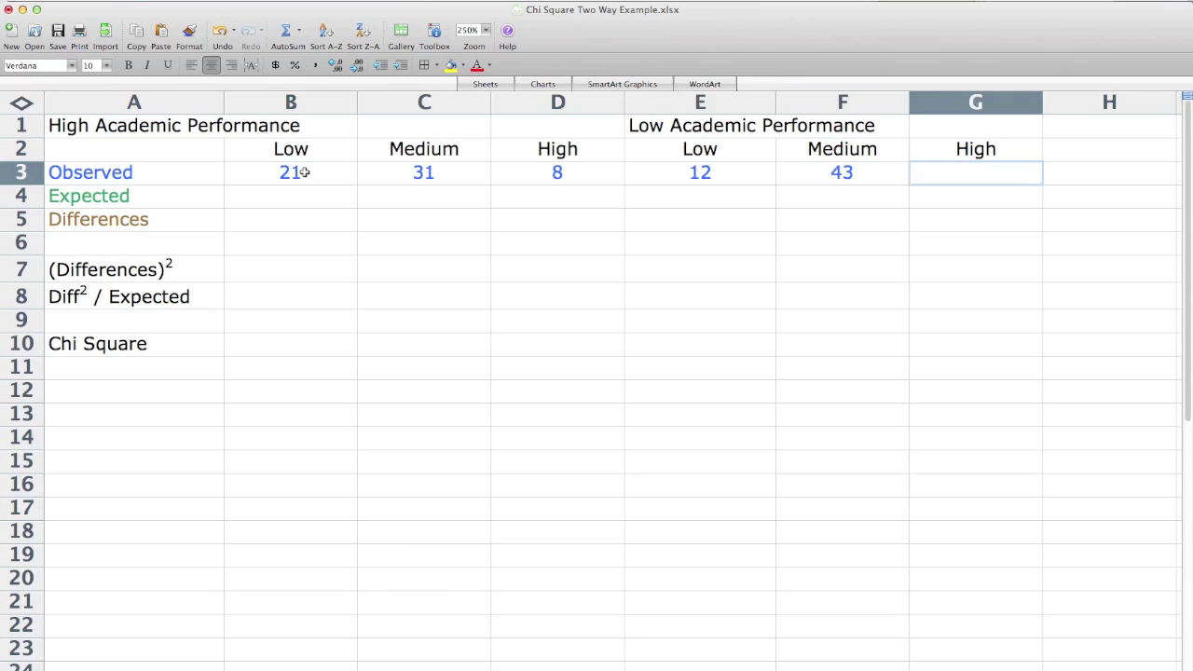
text(35)
key(Return)
Enter the expected frequencies 12, 30 and 18 for High Academic Performance in cells B4 to D4.
key(Left)
key(Left)
key(Left)
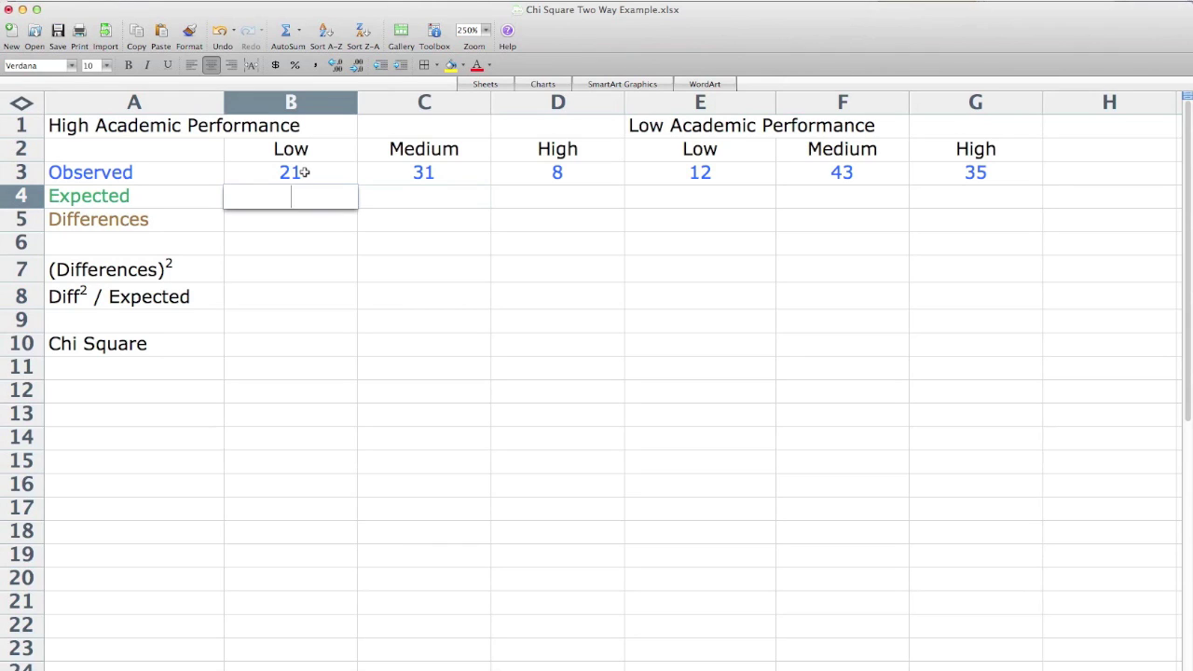
text(12)
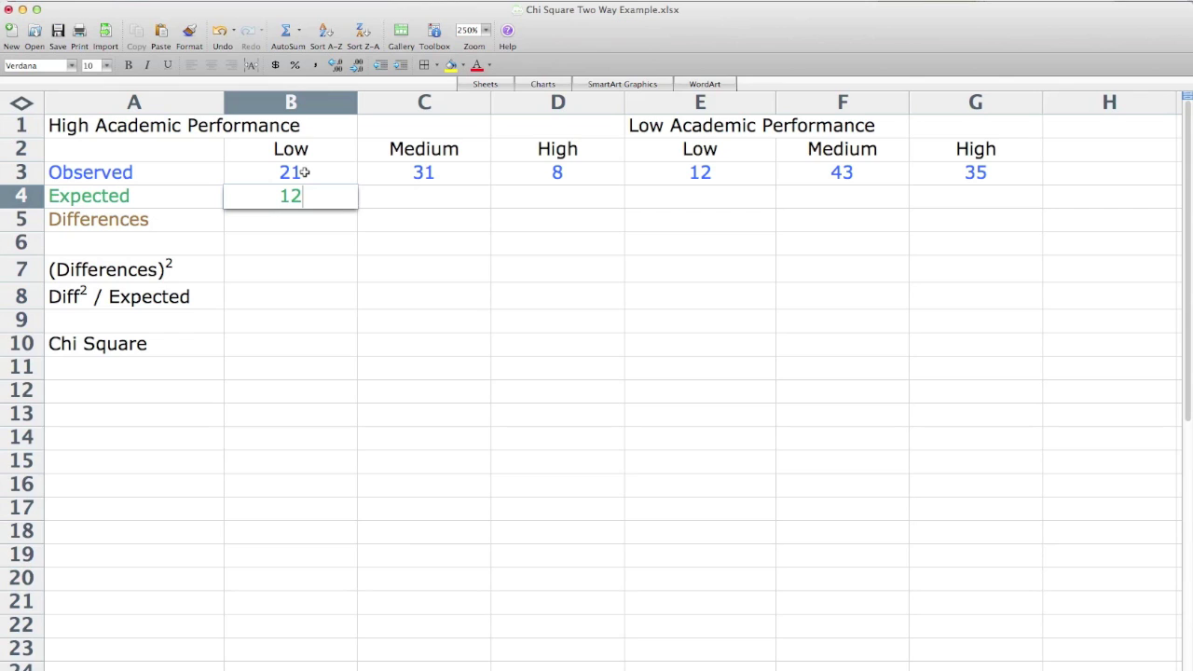
key(Tab)
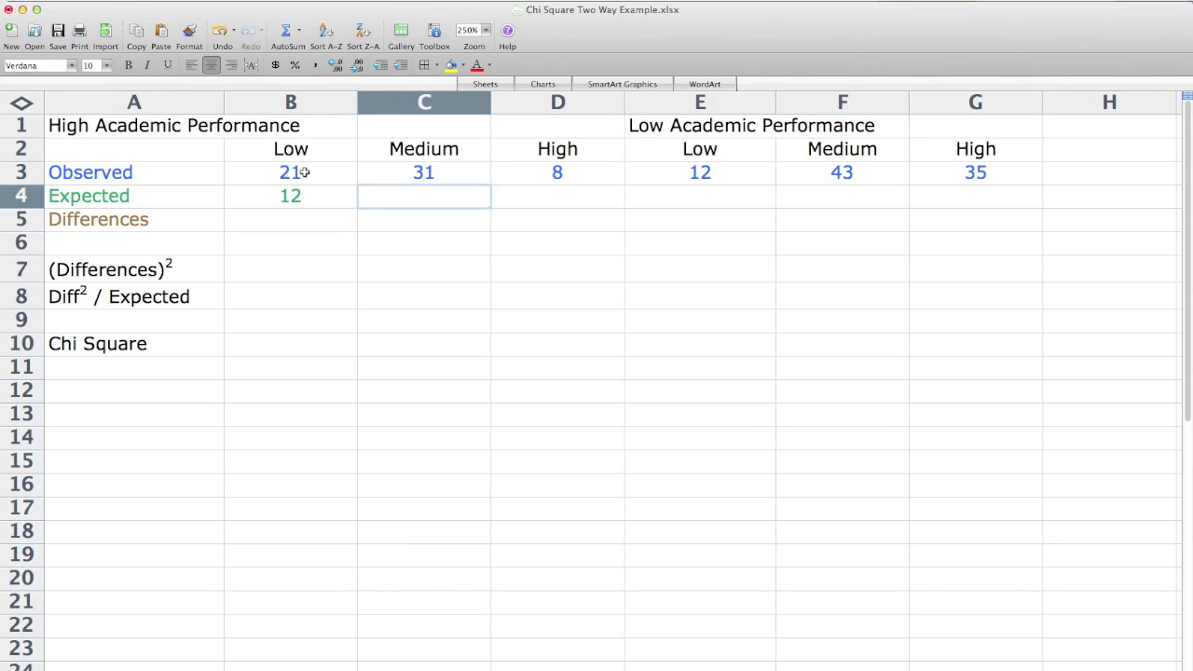
text(30)
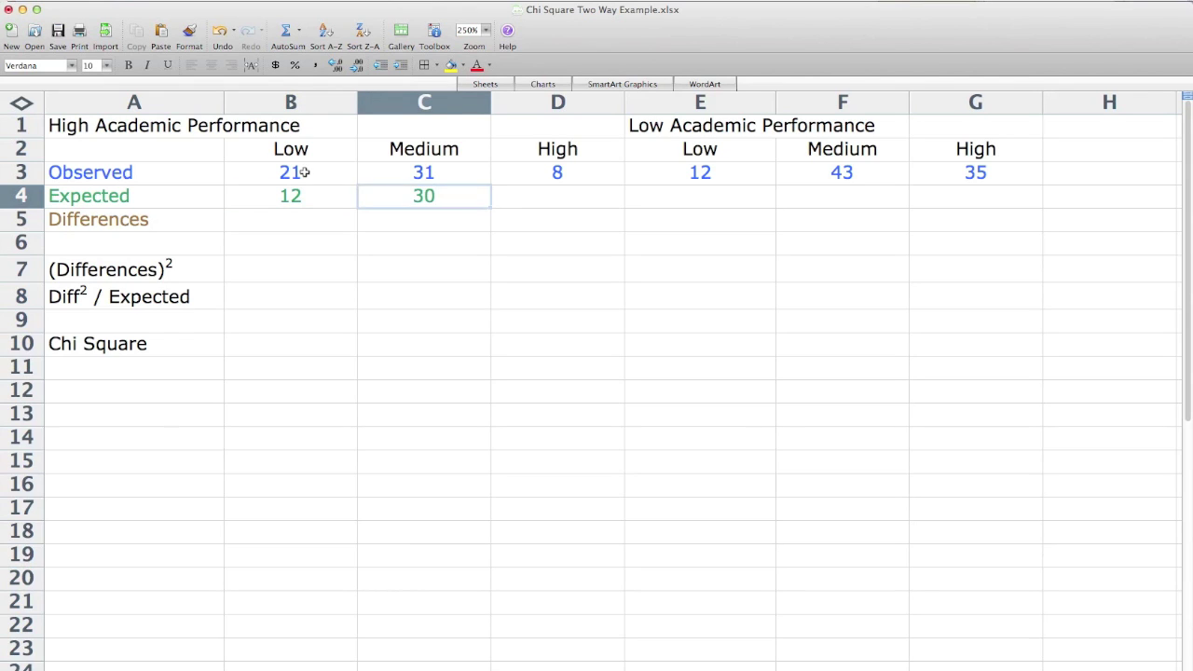
key(Tab)
text(18)
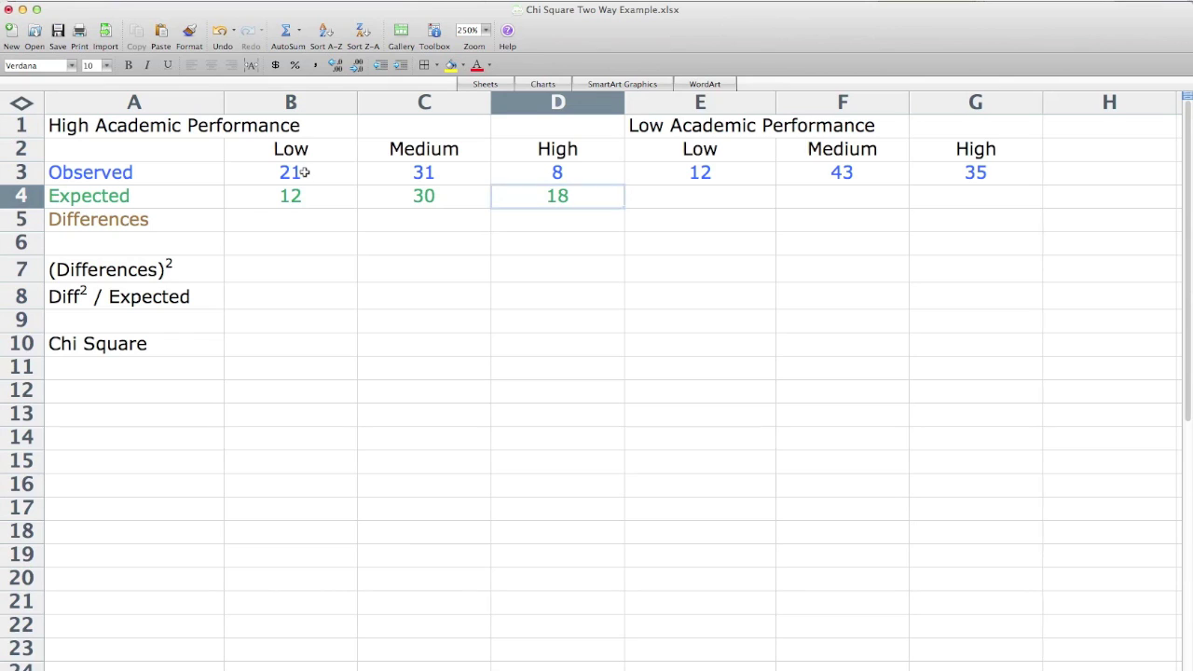
Enter the expected frequencies 18, 45 and 27 for Low Academic Performance in cells E4 to G4.
key(Tab)
text(18)
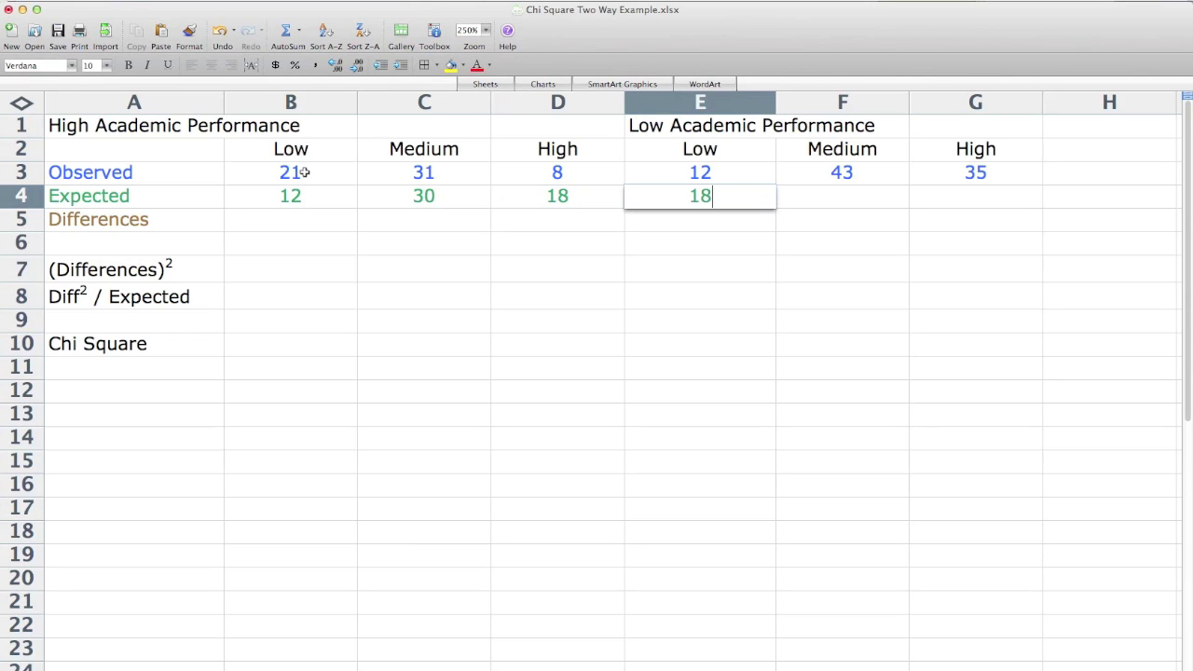
key(Tab)
text(45)
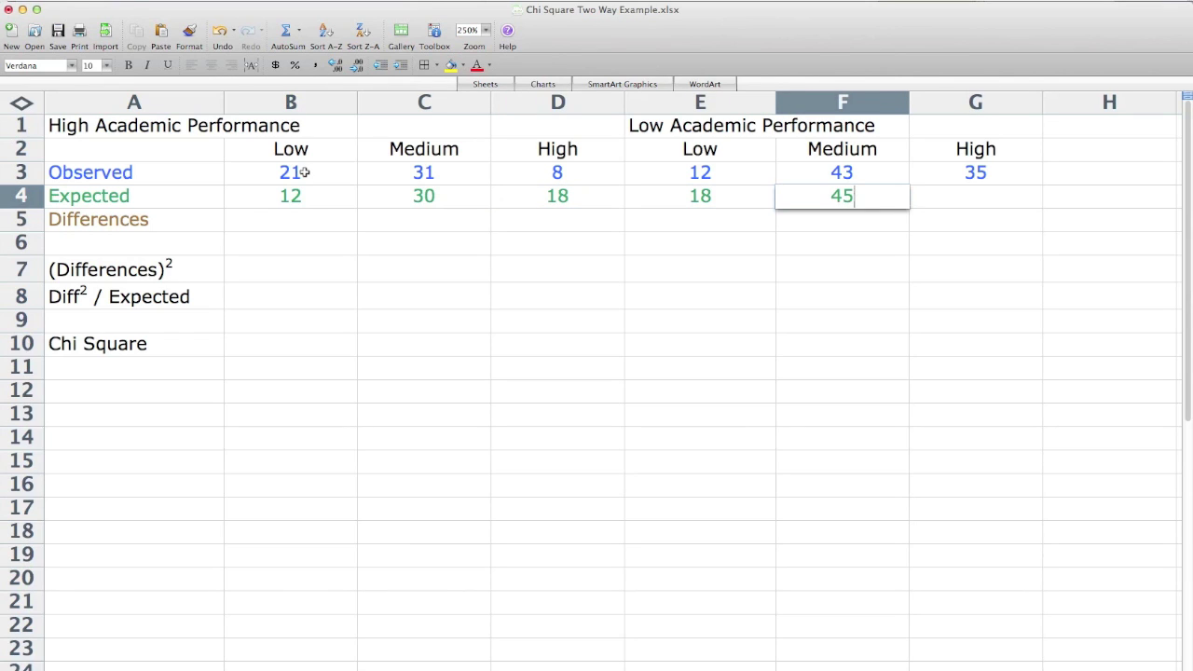
key(Tab)
text(27)
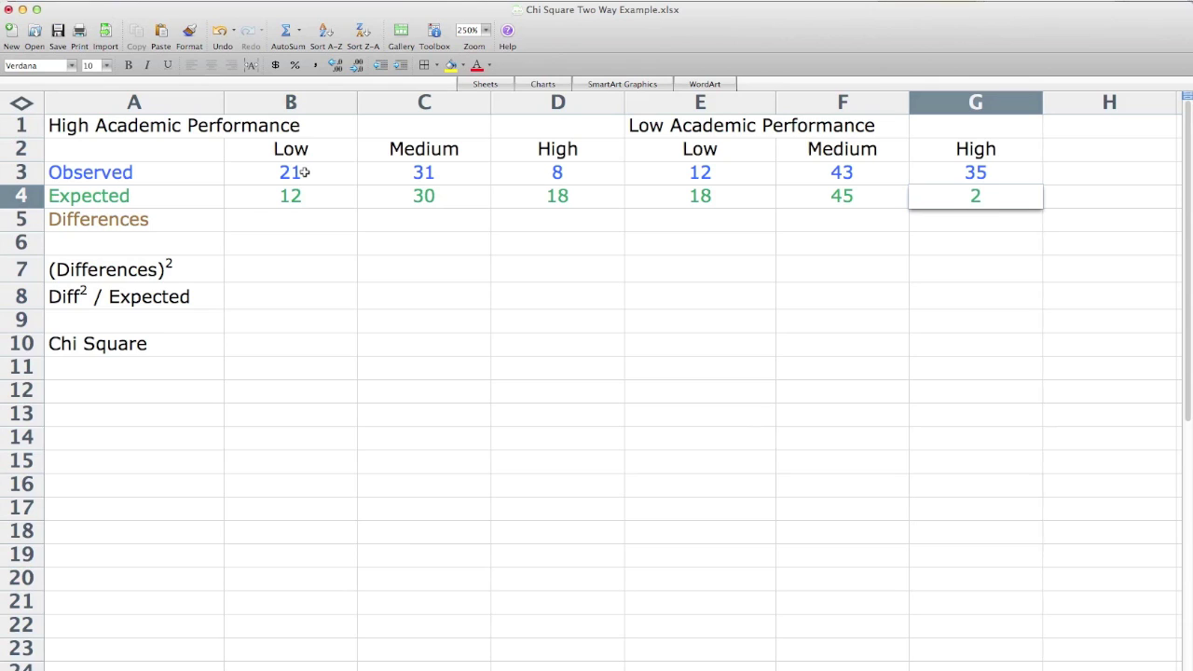
key(Return)
Calculate observed minus expected in B5 with =B3-B4 and fill the formula across the Differences row to G5.
key(Left)
key(Left)
key(Left)
key(Left)
key(Left)
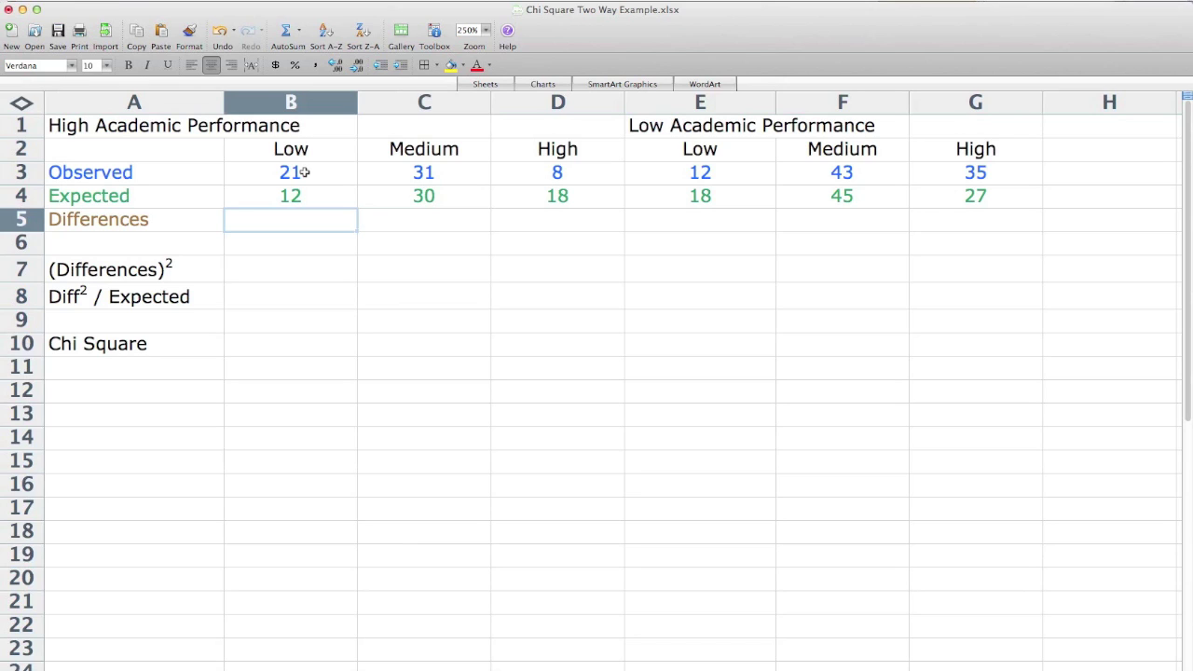
text(=)
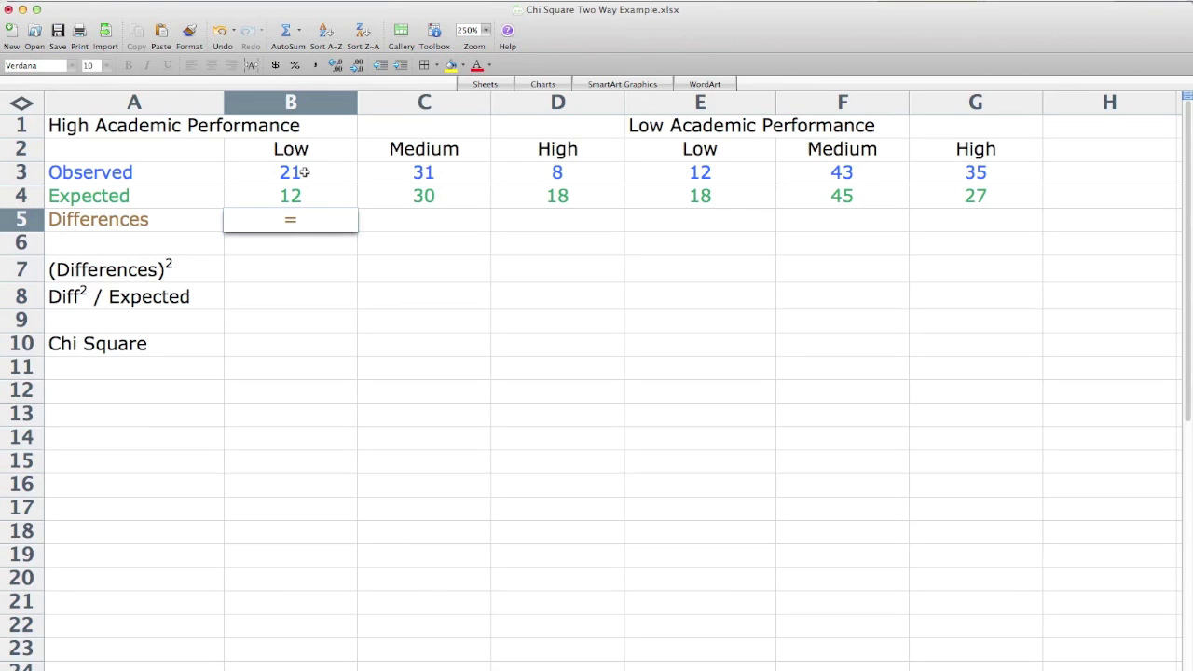
click(304, 172)
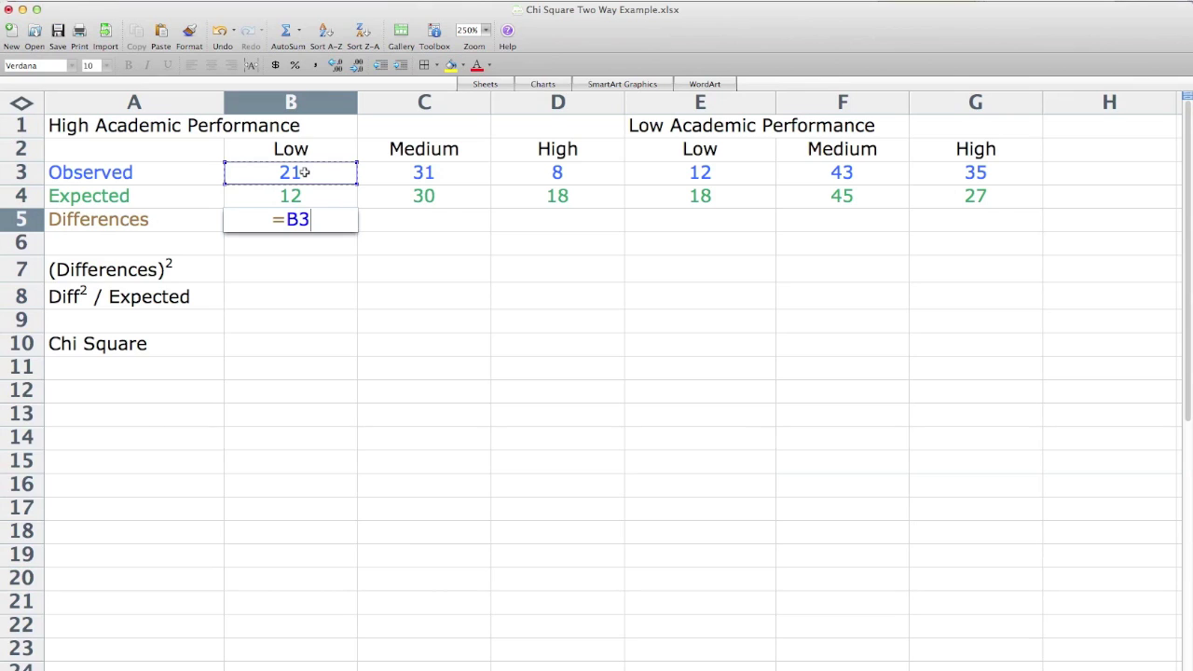
text(-)
click(290, 192)
key(Return)
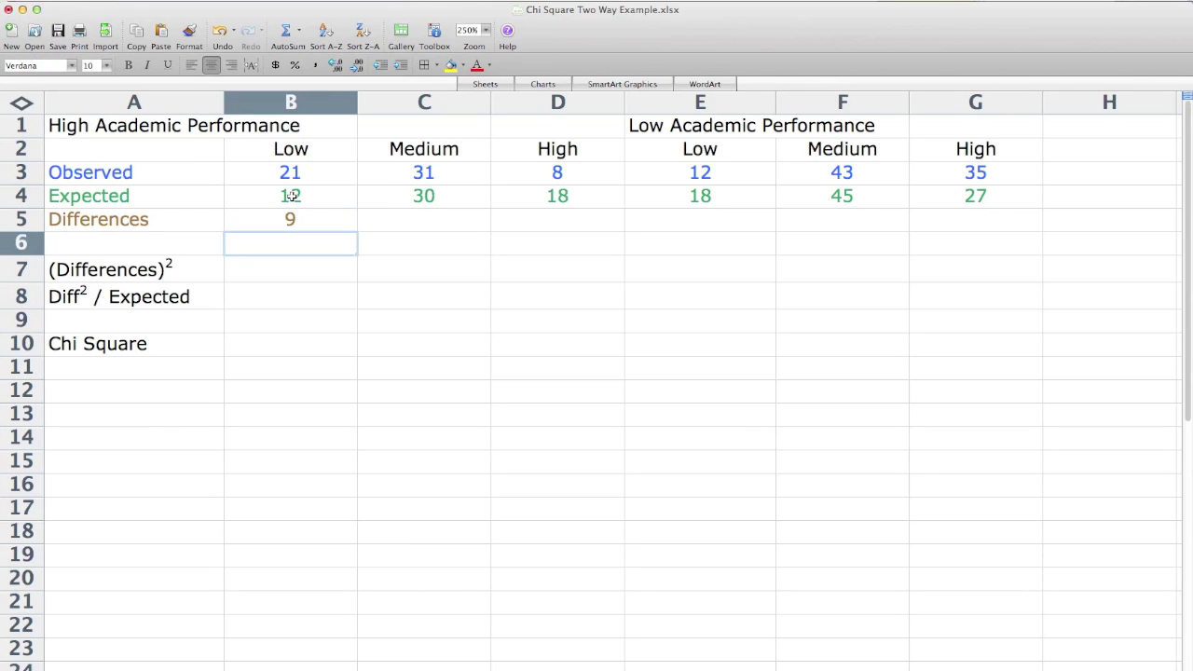
click(304, 216)
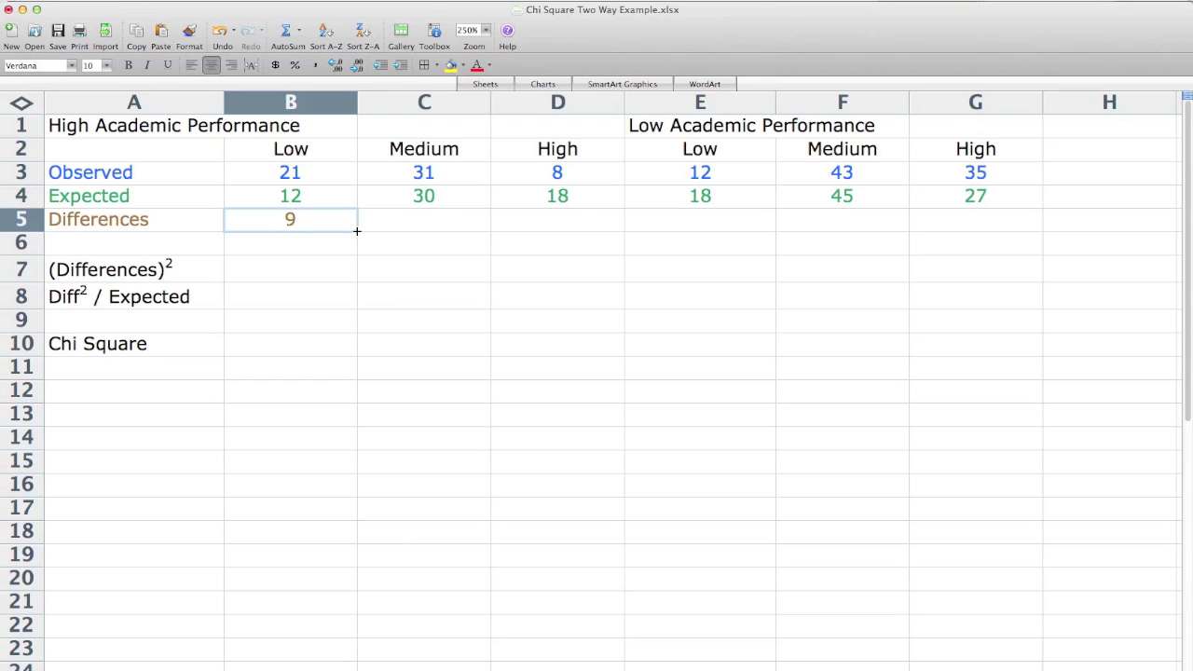
drag(357, 230, 1005, 221)
Check the cell references of the copied difference formulas in C5 and E5, leaving them unedited.
click(458, 223)
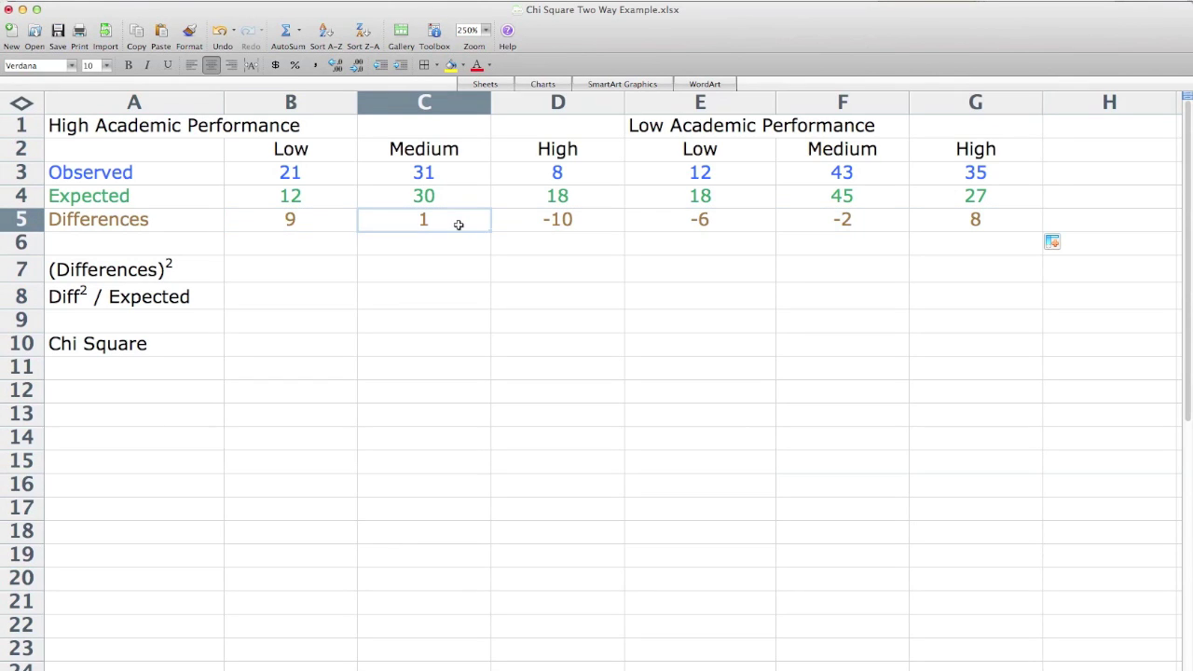
double_click(459, 223)
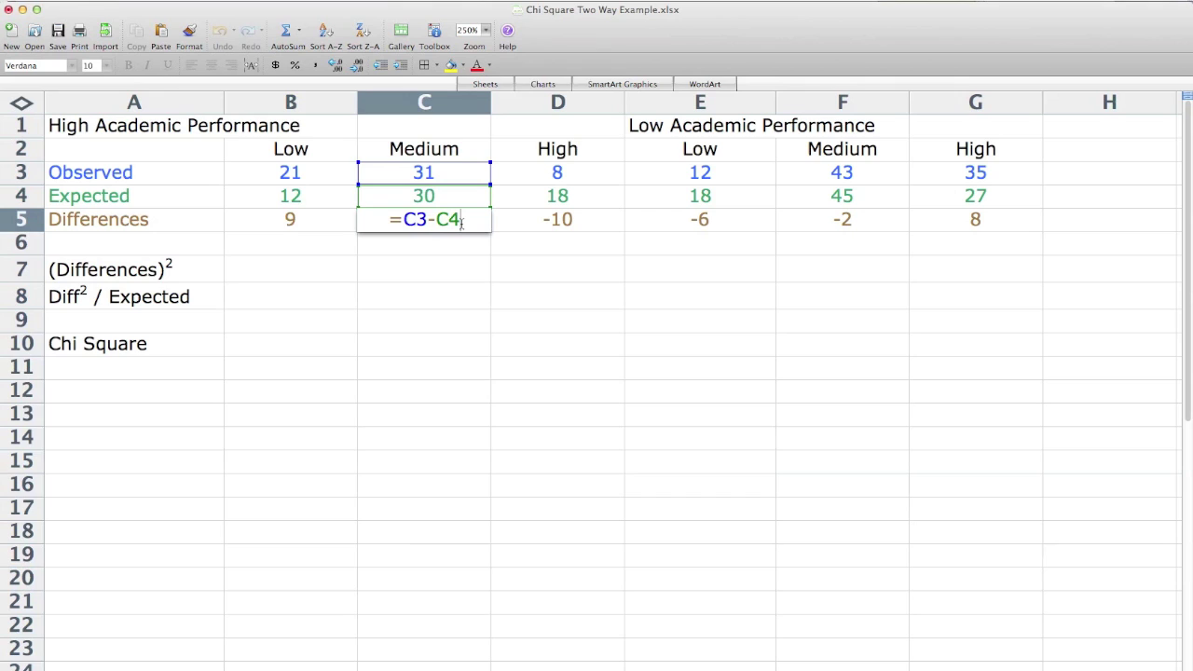
key(Escape)
double_click(719, 218)
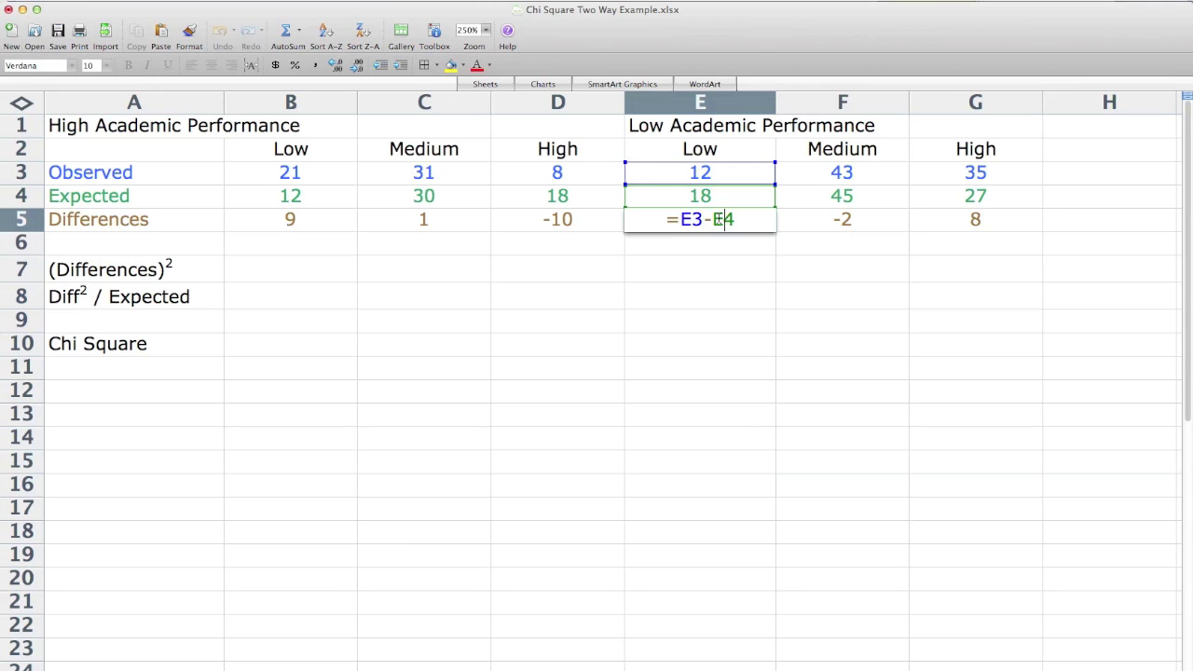
key(Escape)
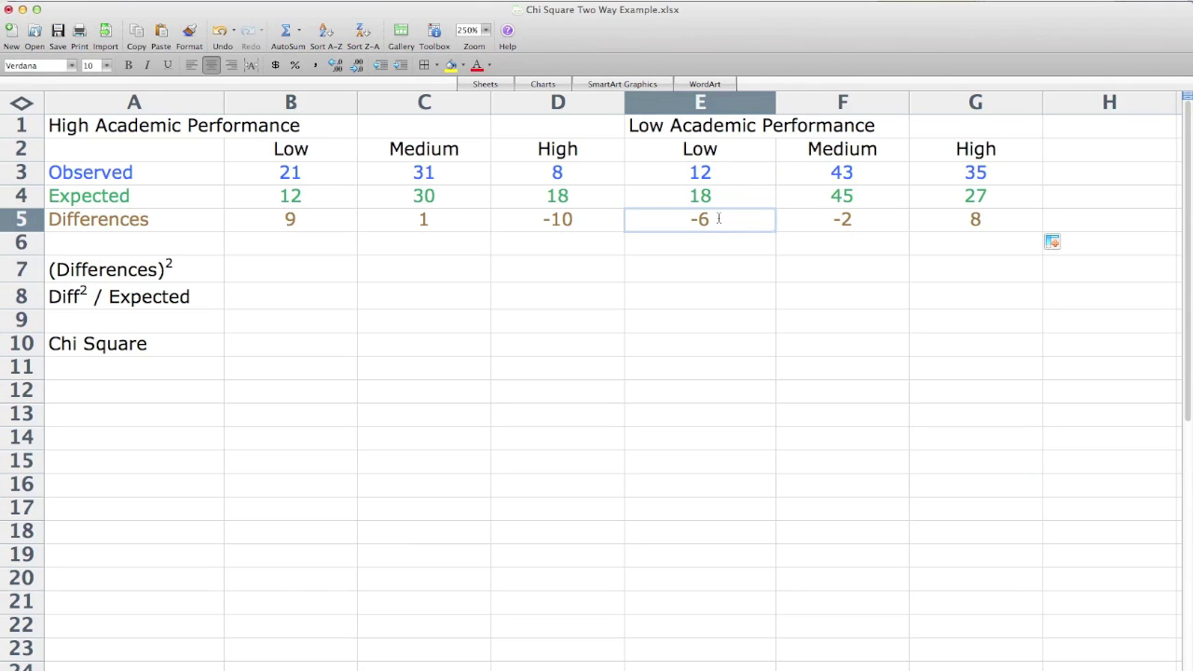
Square the difference in B7 with =B5^2 and fill the formula across the row to G7.
click(297, 269)
text(=)
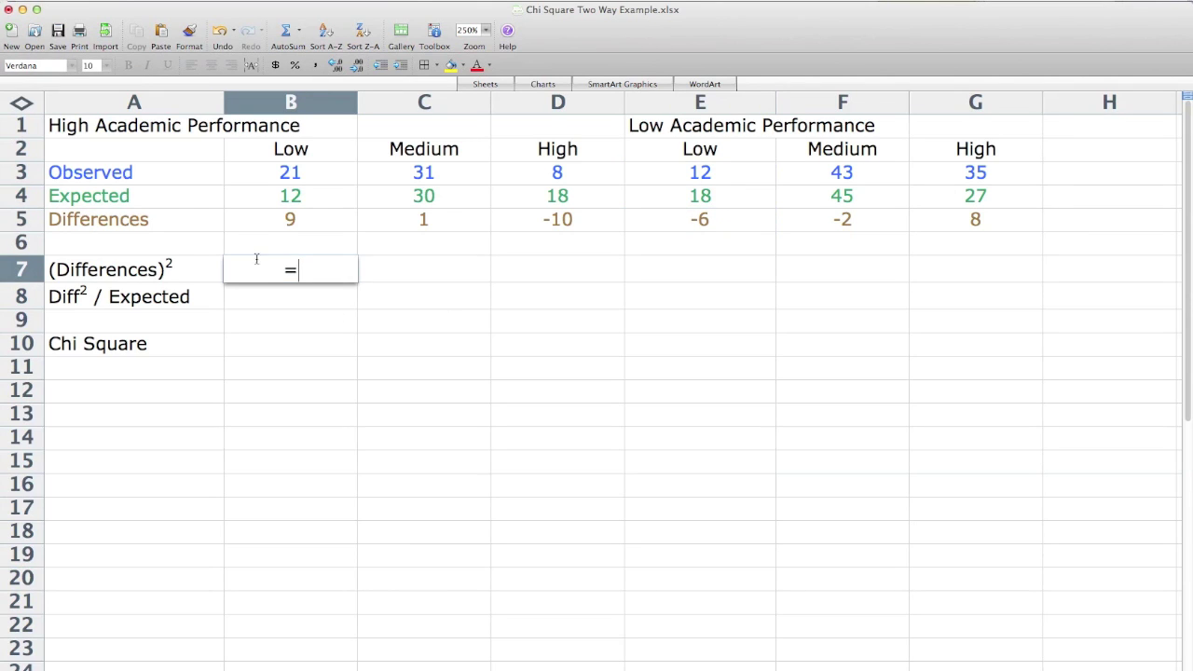
click(267, 220)
text(^2)
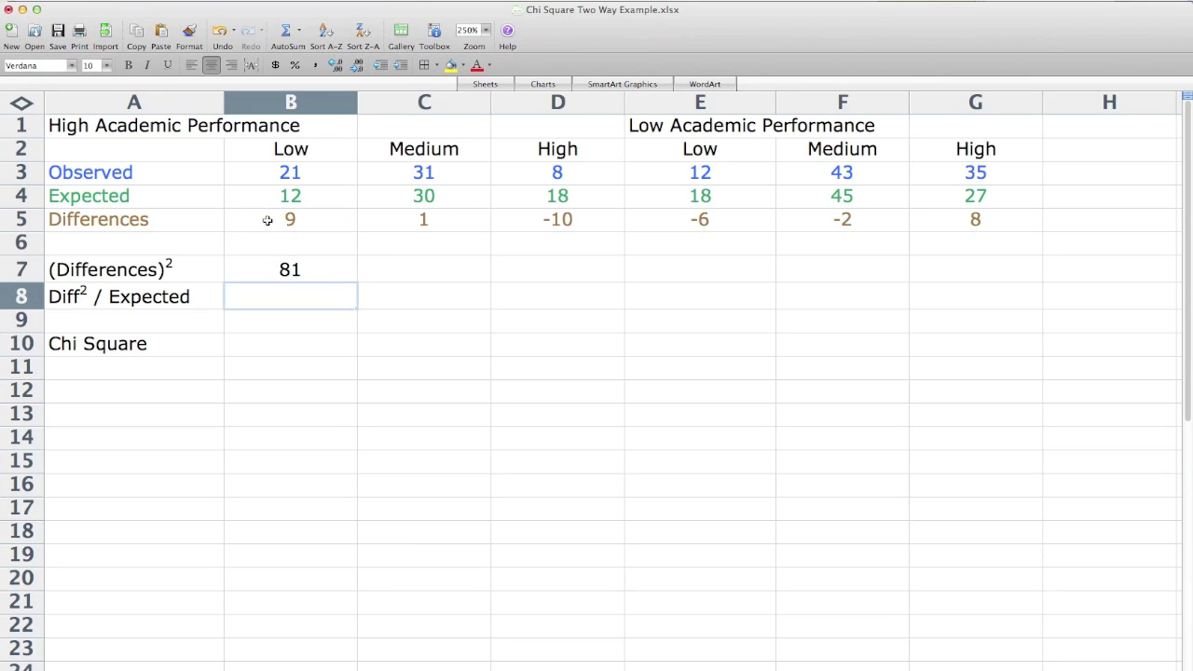
click(293, 273)
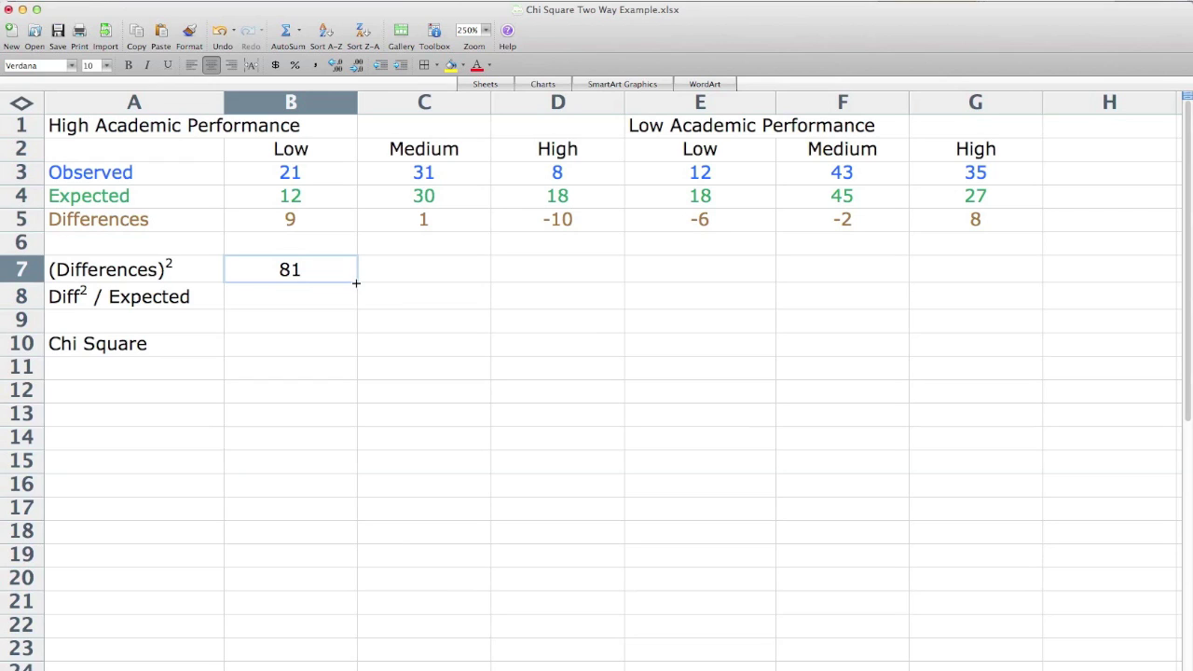
drag(356, 283, 980, 274)
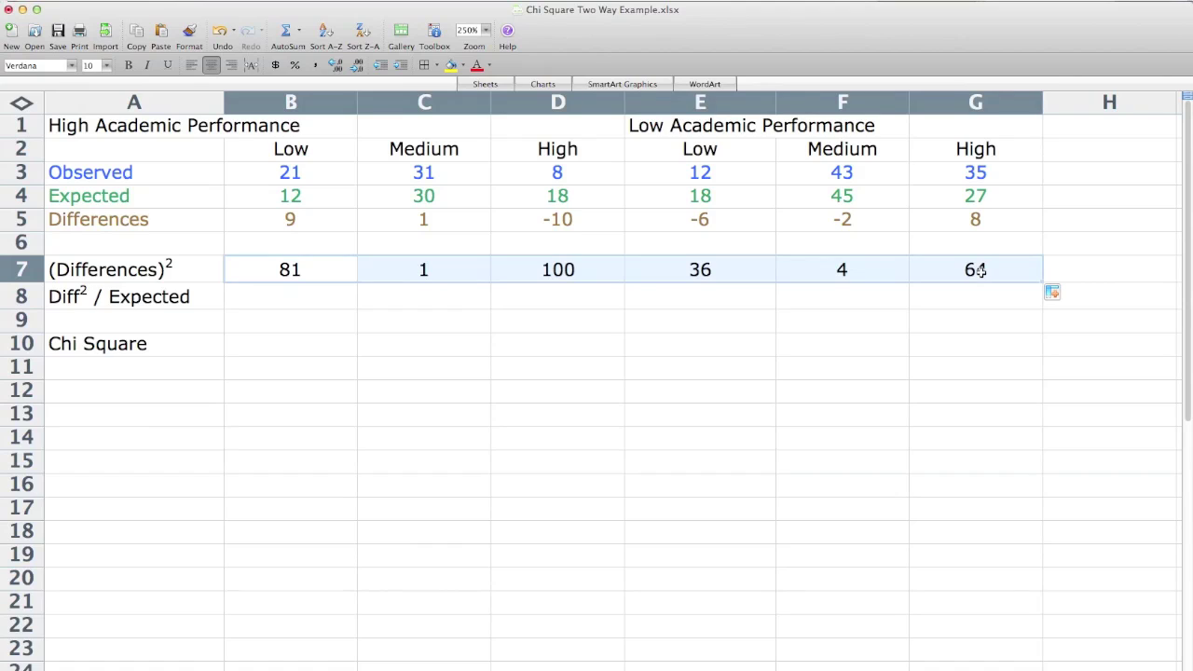
Check the cell references of the copied squared-difference formulas in D7 and F7, leaving them unedited.
click(589, 273)
double_click(589, 273)
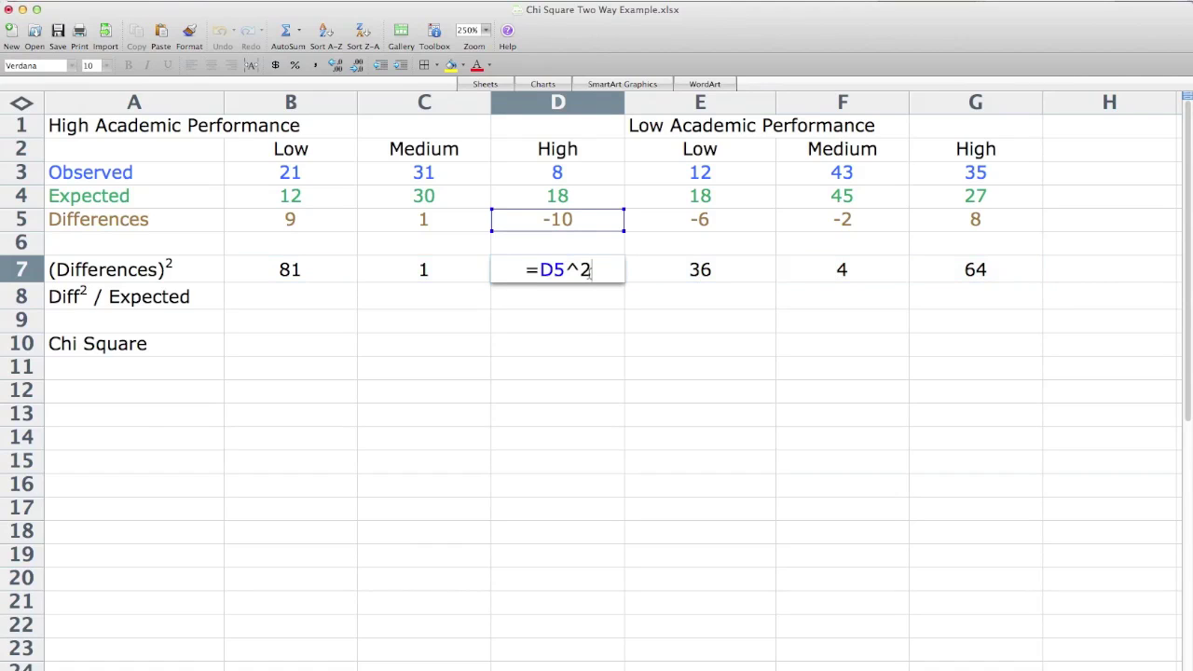
key(Escape)
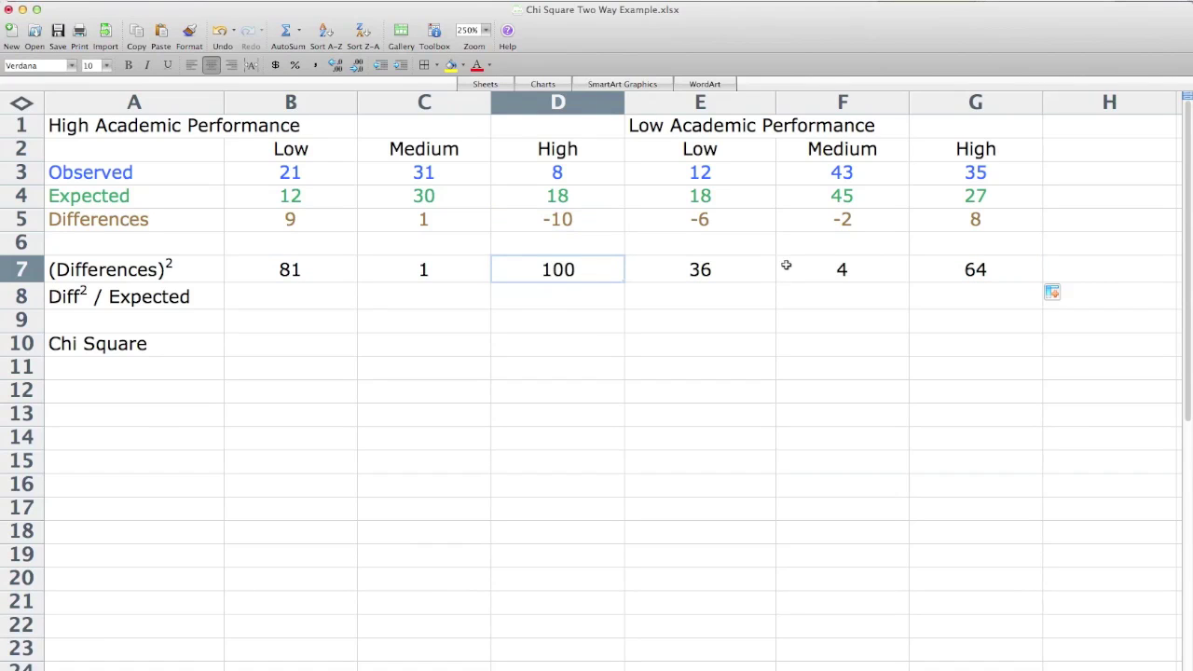
click(825, 269)
double_click(826, 269)
key(Escape)
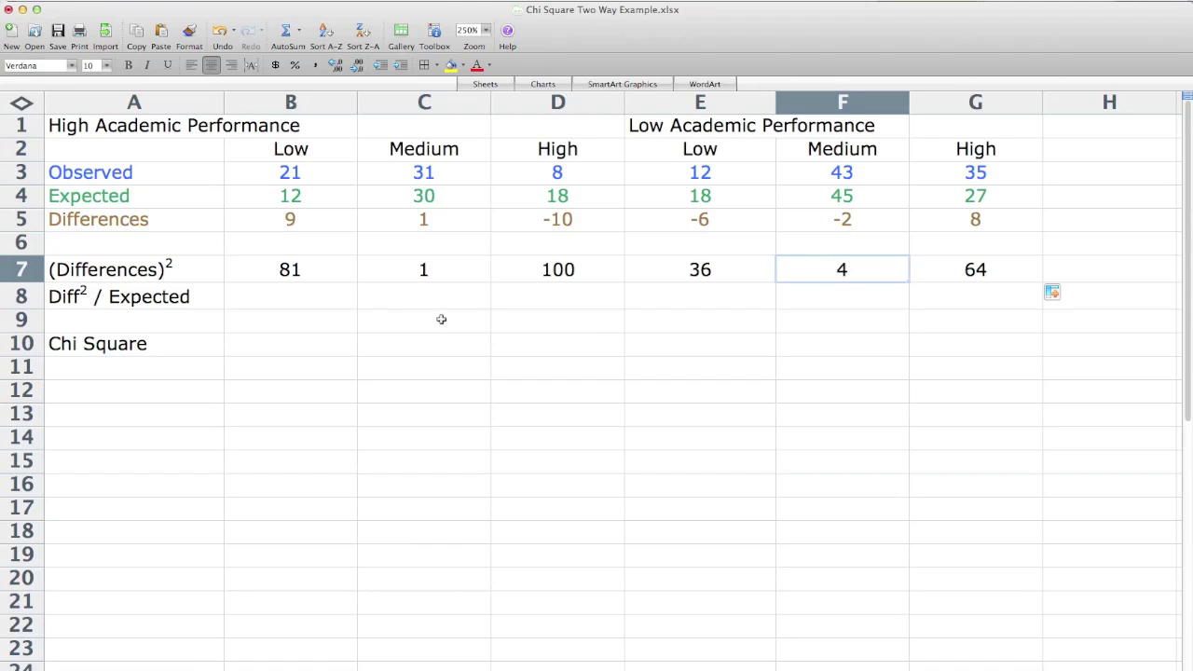
Divide squared difference by expected frequency in B8 with =B7/B4, fill the formula across to G8 and check the copy in G8.
click(268, 293)
text(=)
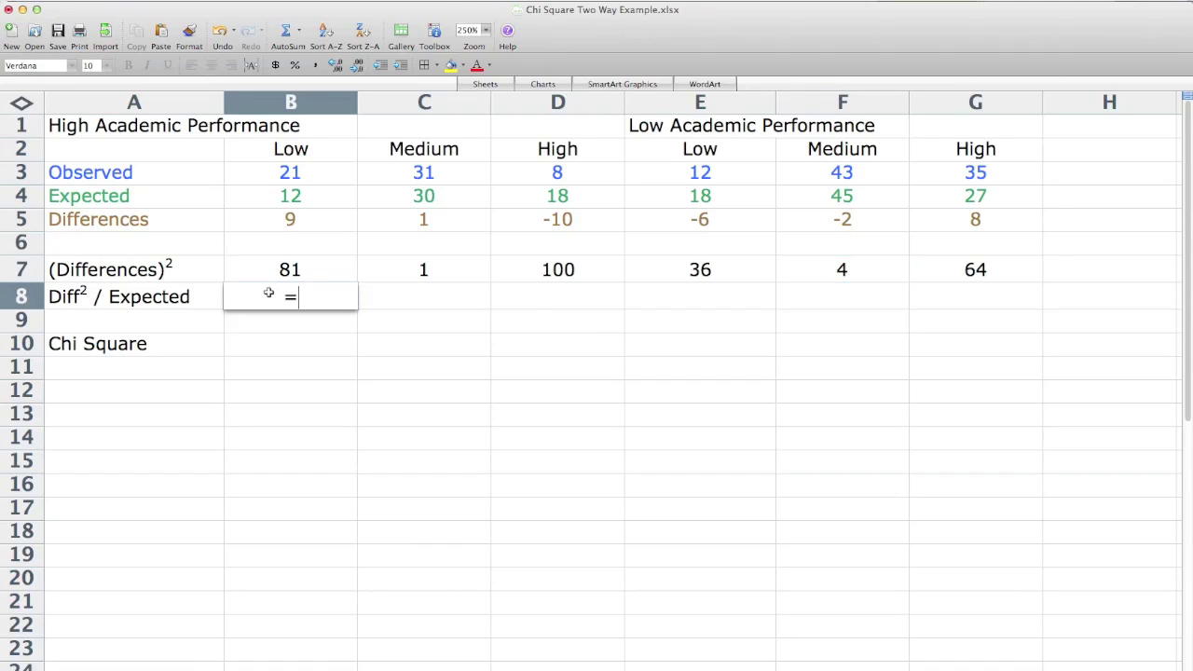
click(288, 269)
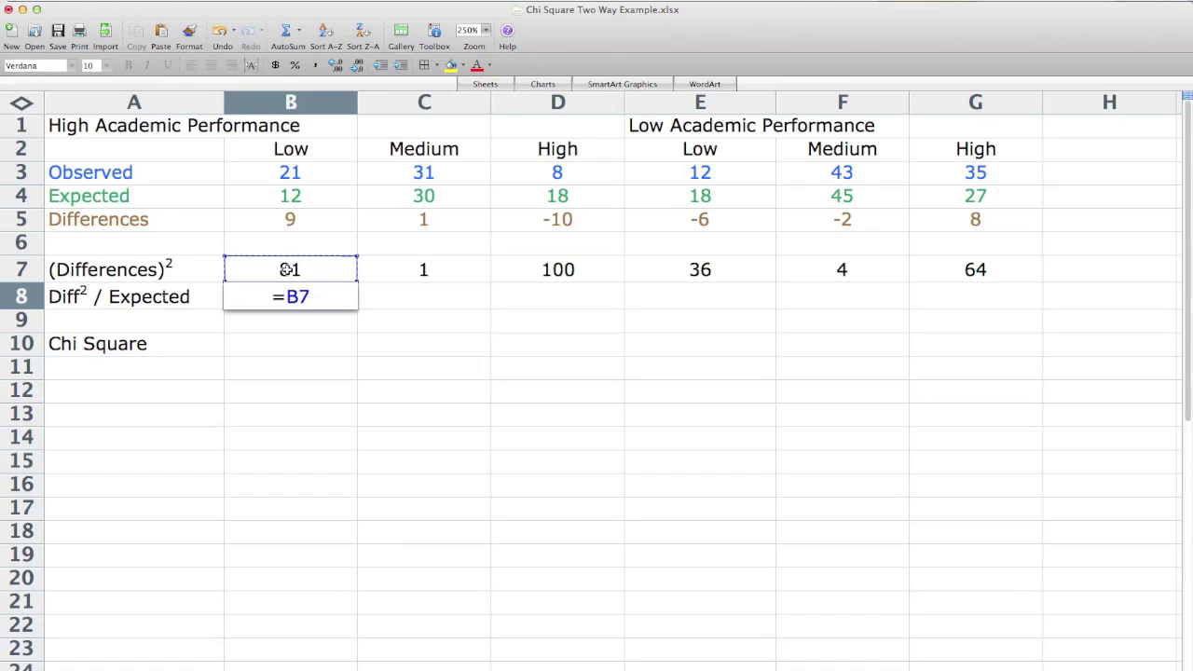
text(/)
click(289, 195)
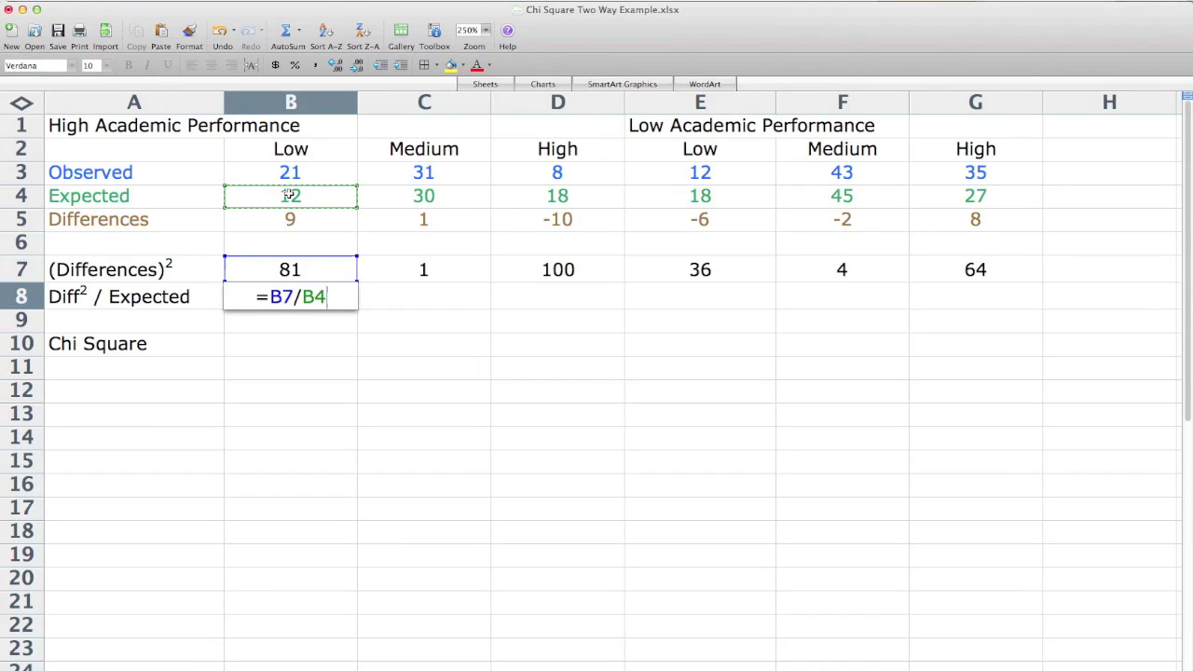
key(Return)
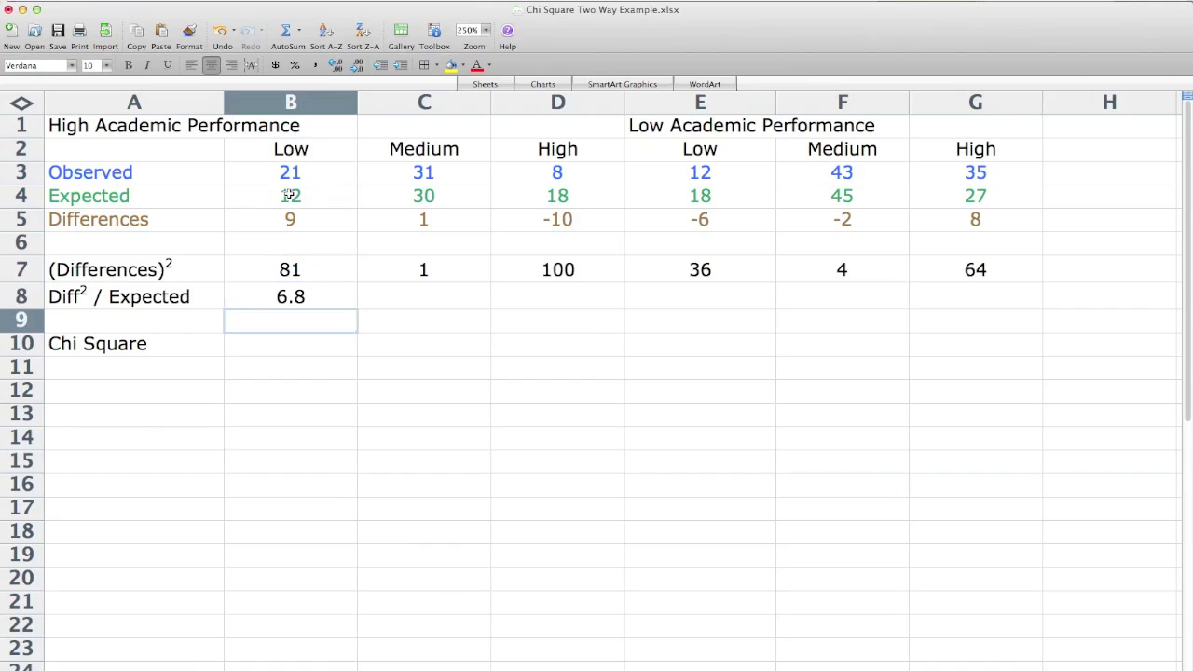
click(295, 298)
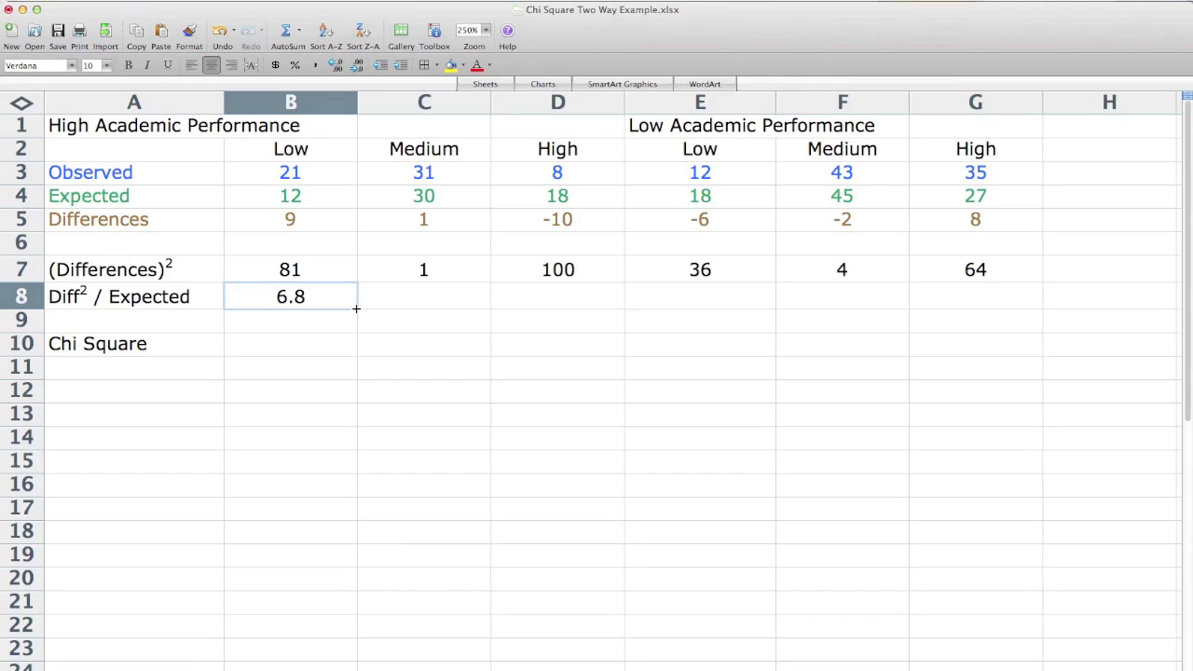
drag(359, 308, 980, 298)
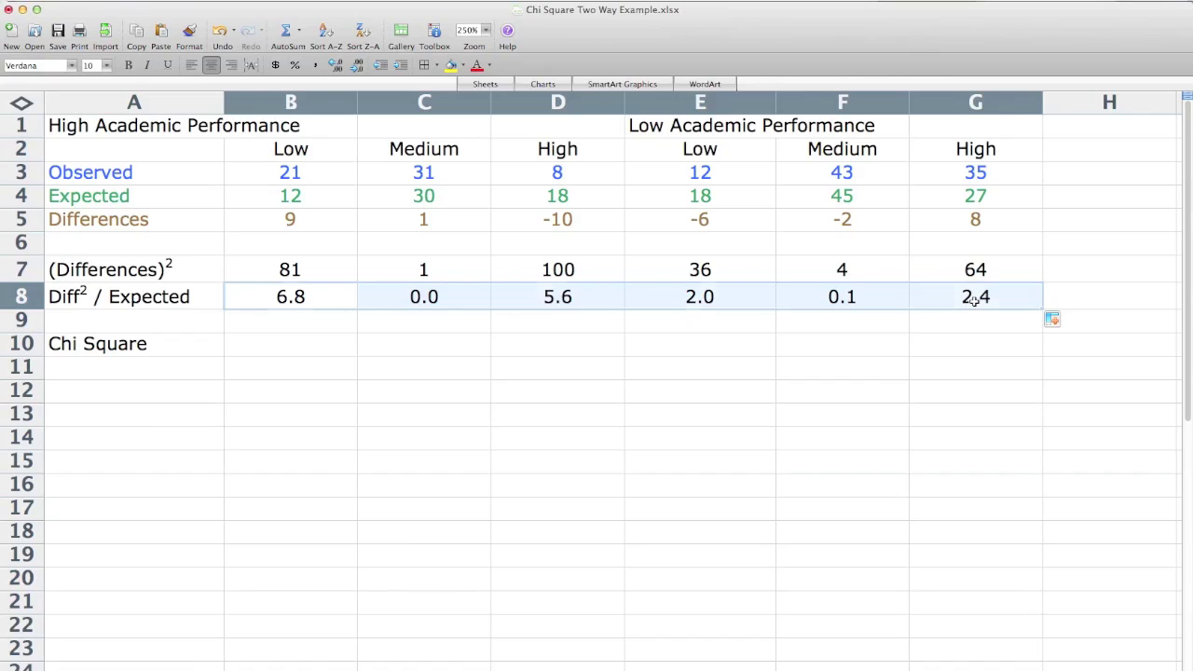
double_click(973, 298)
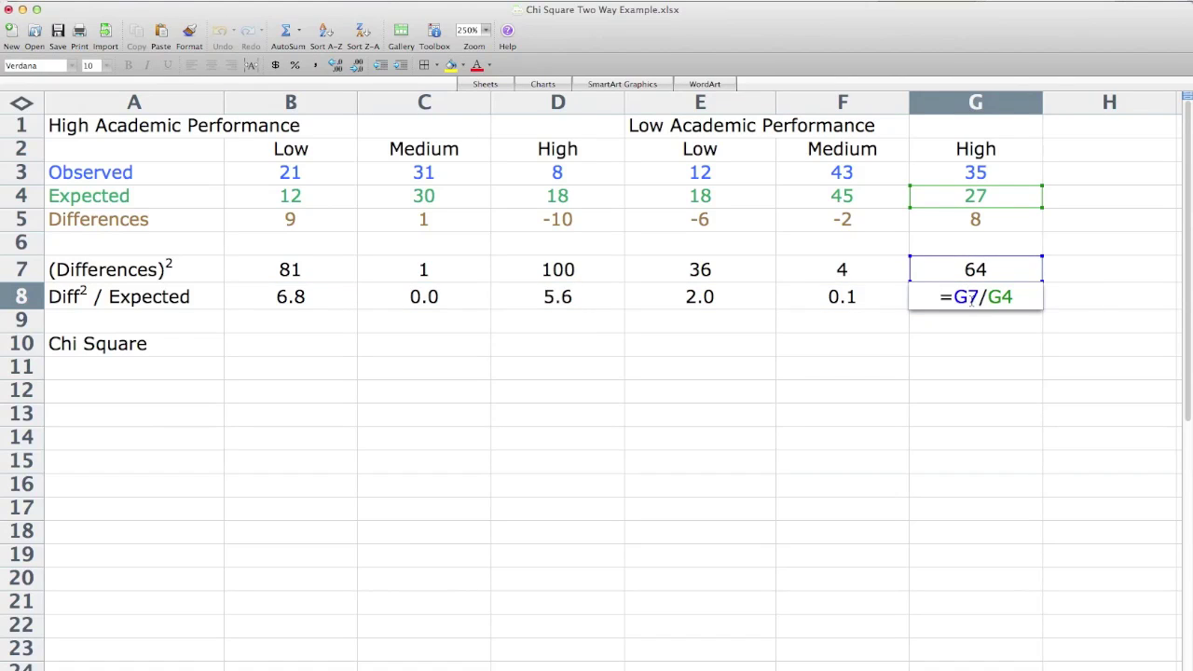
key(Escape)
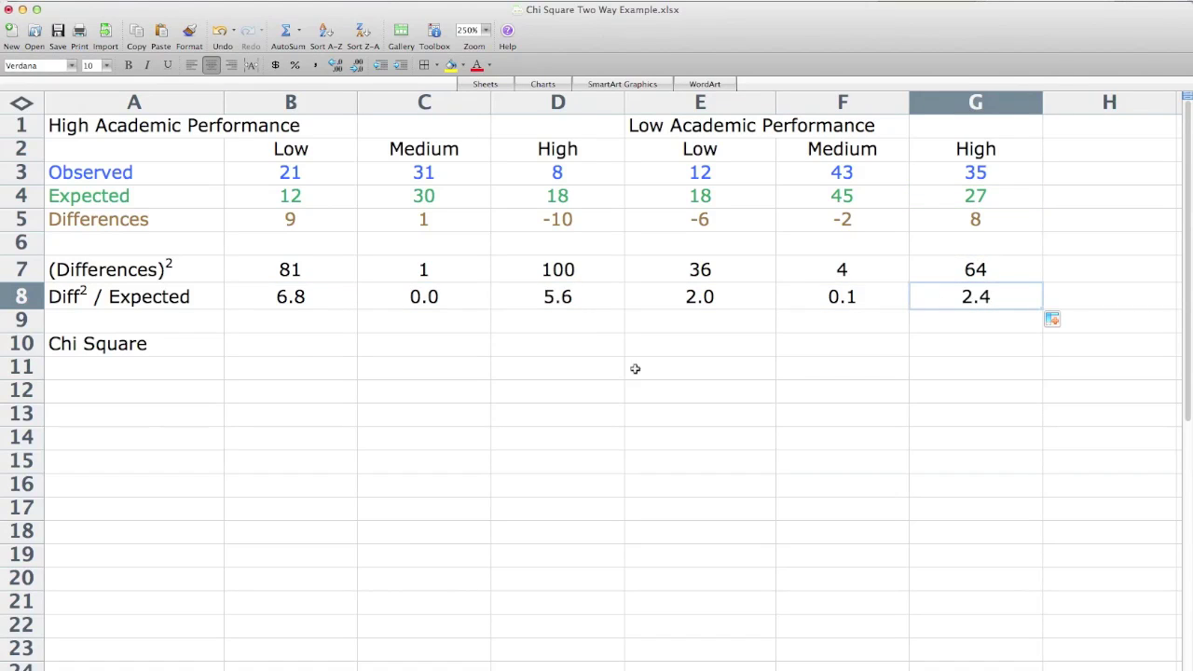
Calculate the Chi Square value in B10 by summing the Diff² / Expected row with =sum(B8:G8).
click(289, 346)
text(=sum()
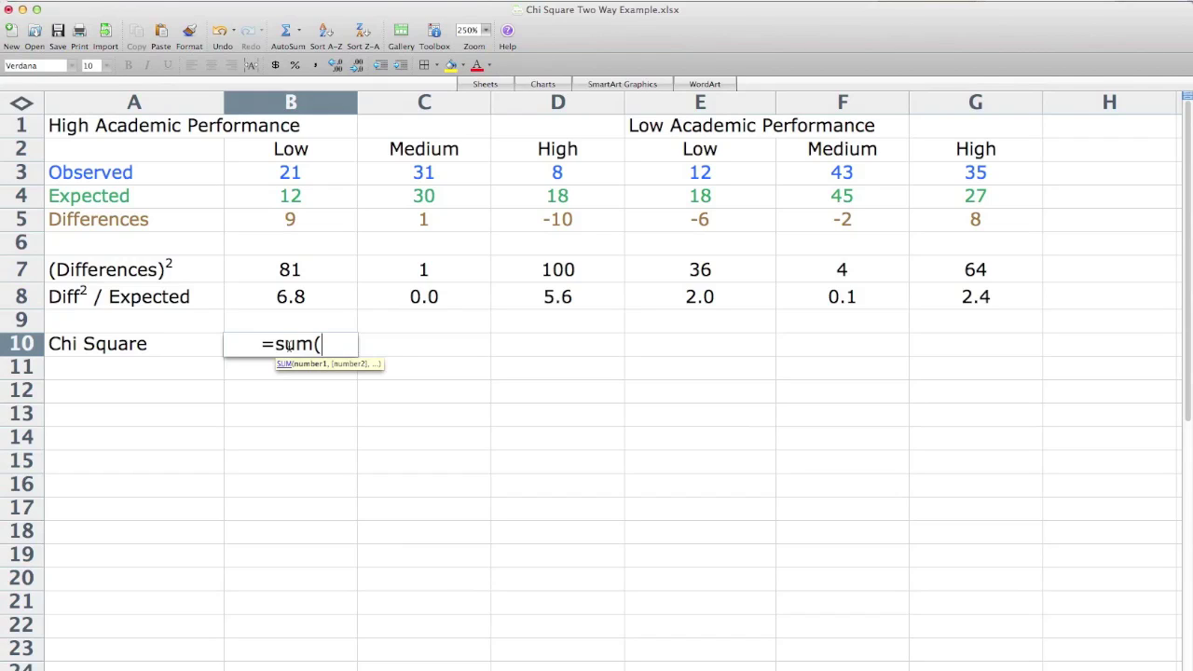
drag(289, 297, 1009, 304)
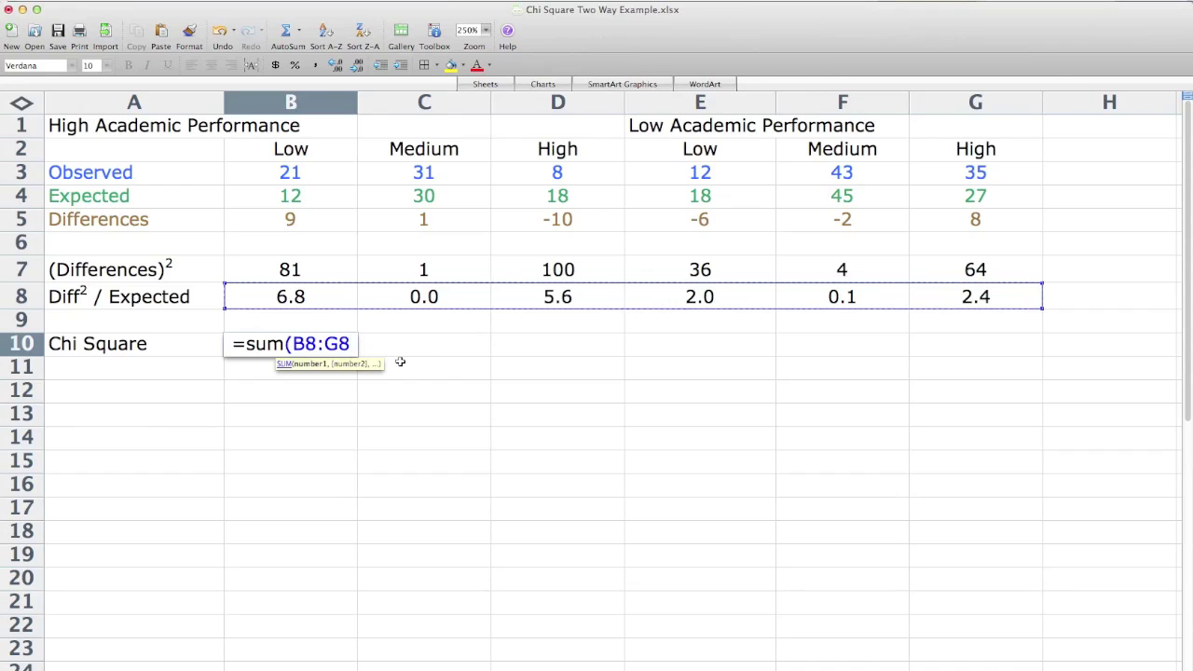
text())
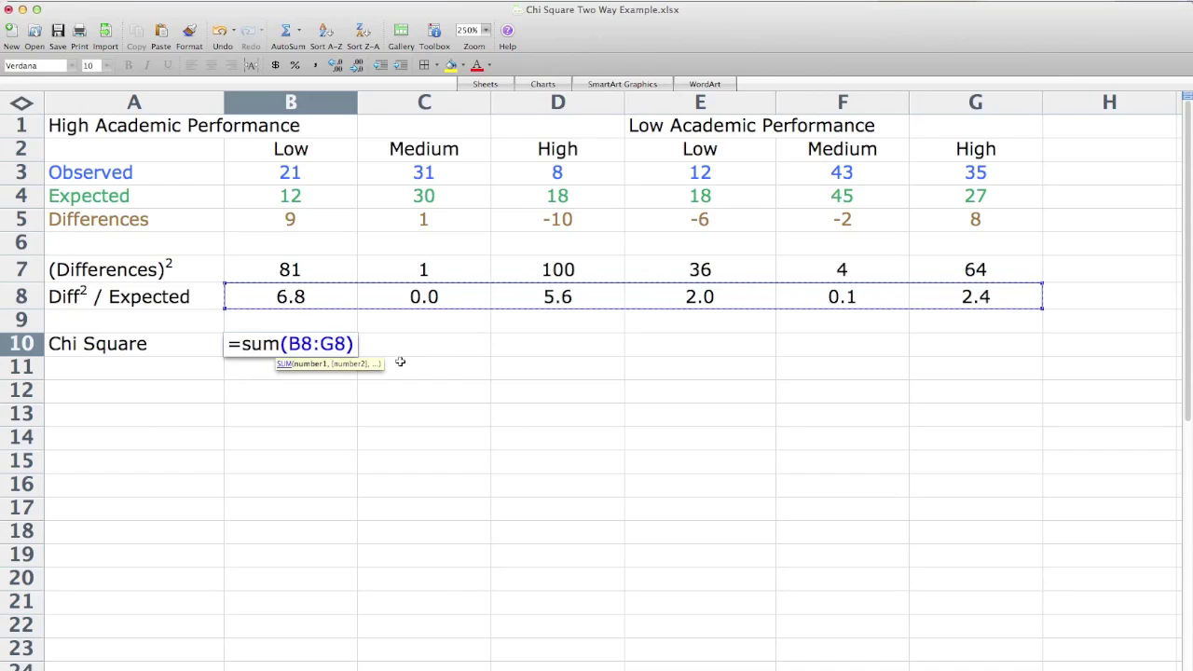
key(Return)
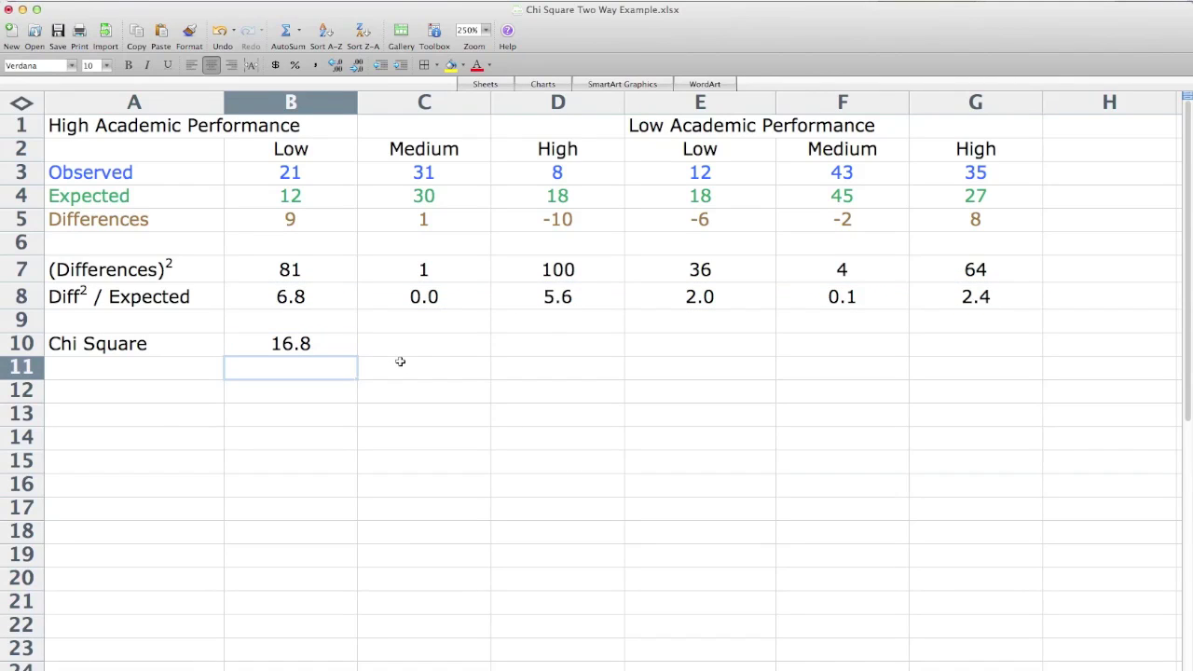